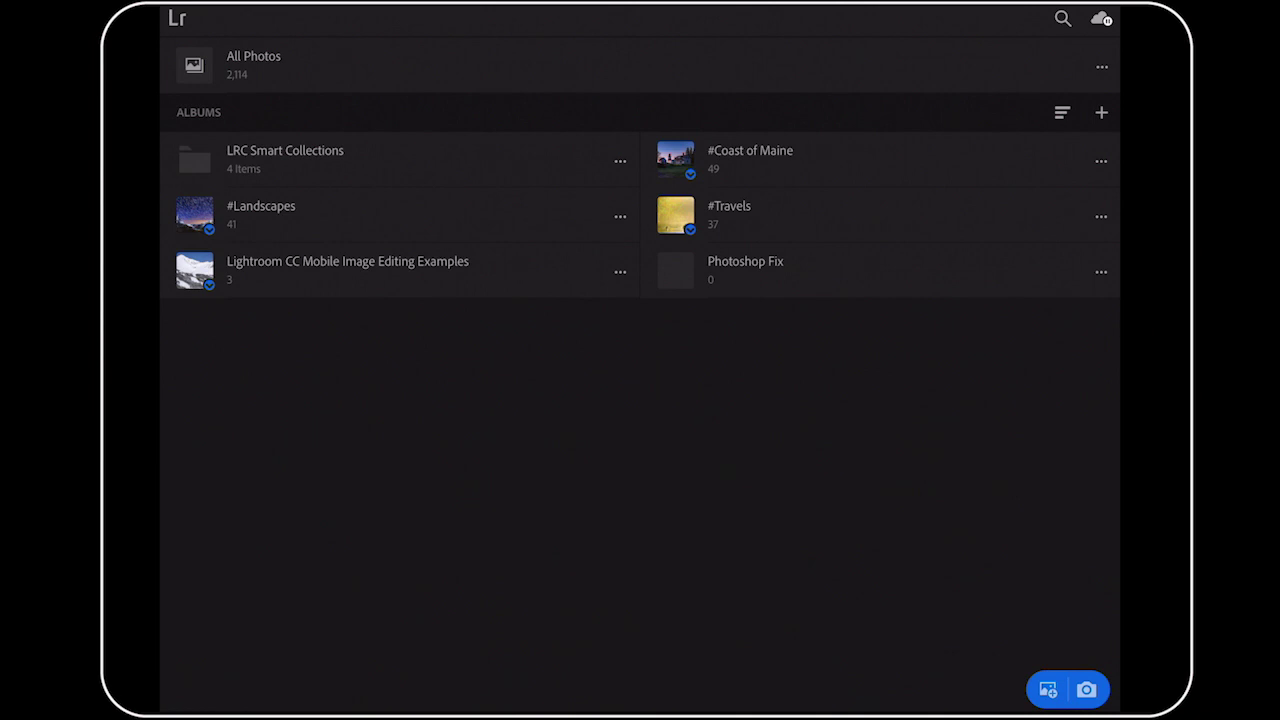
Step: Open the 'Lightroom CC Mobile Image Editing Examples' album from the Albums list
click(282, 273)
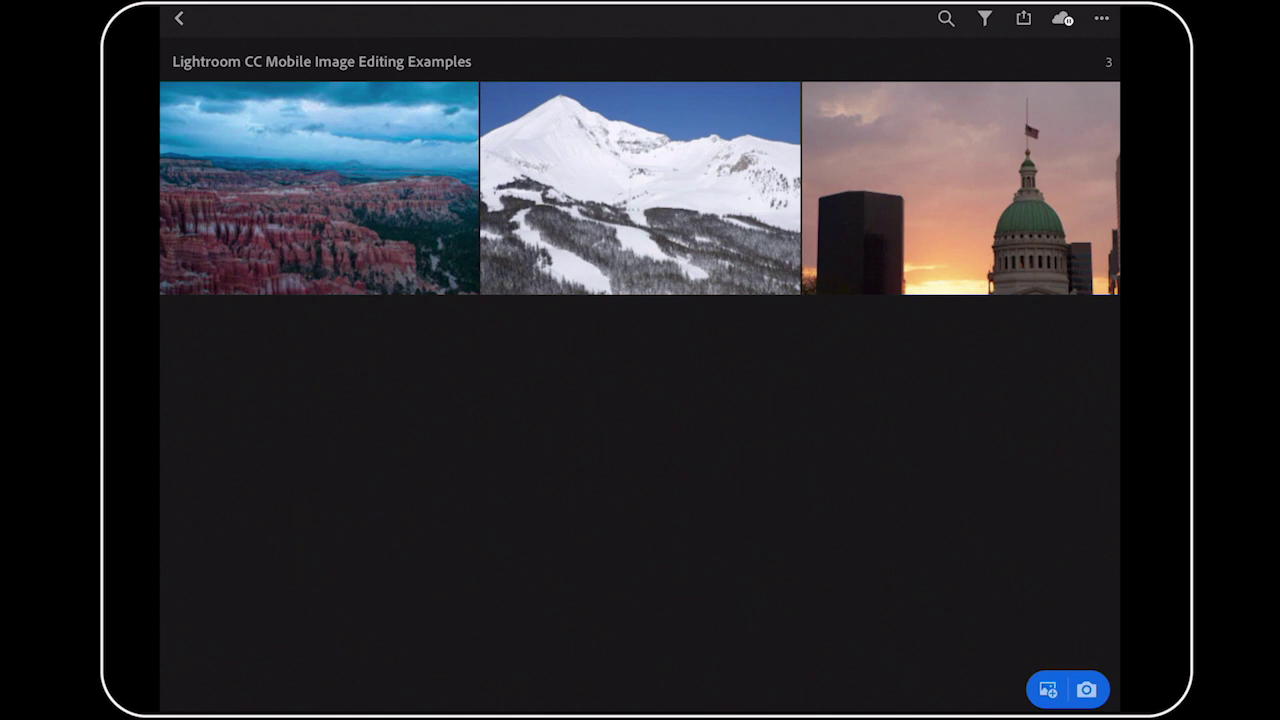
Step: Open the green-domed capitol sunset photo in the Edit view
click(953, 184)
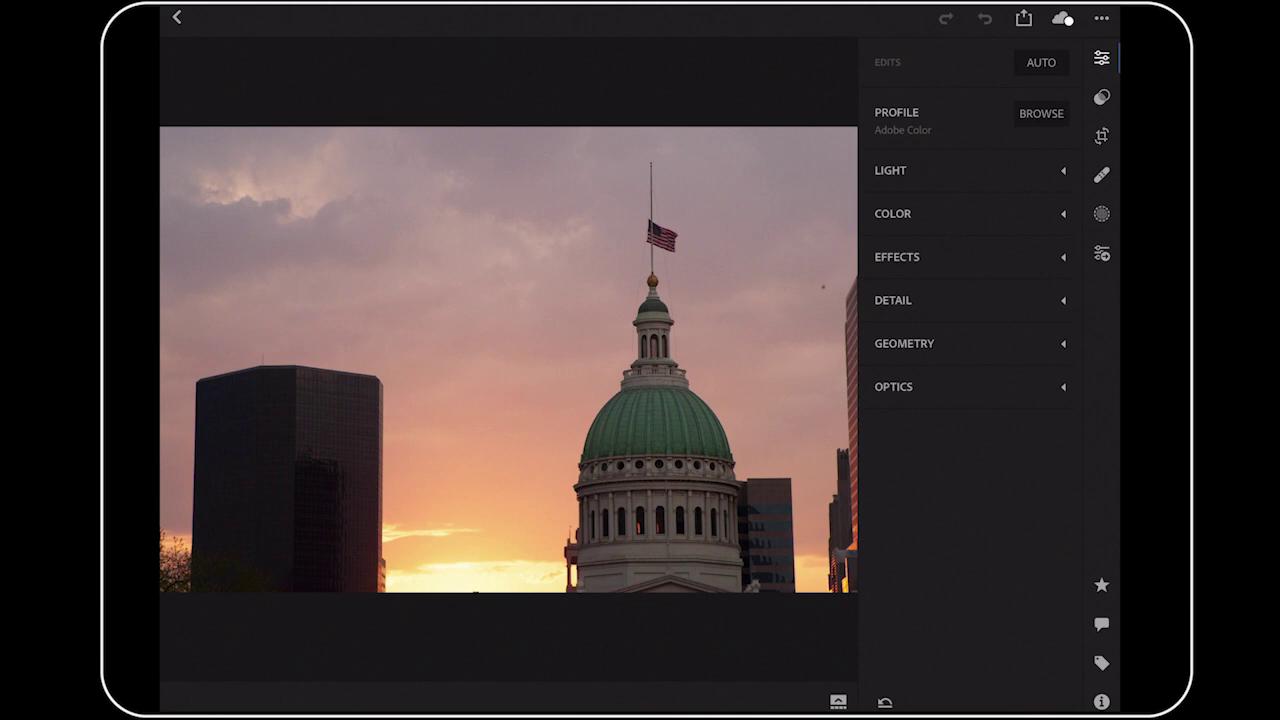
Step: Zoom in on the dome and flag to reveal the sky dust spot, and select the Healing Brush
scroll(664, 245, up, 5)
scroll(575, 265, up, 3)
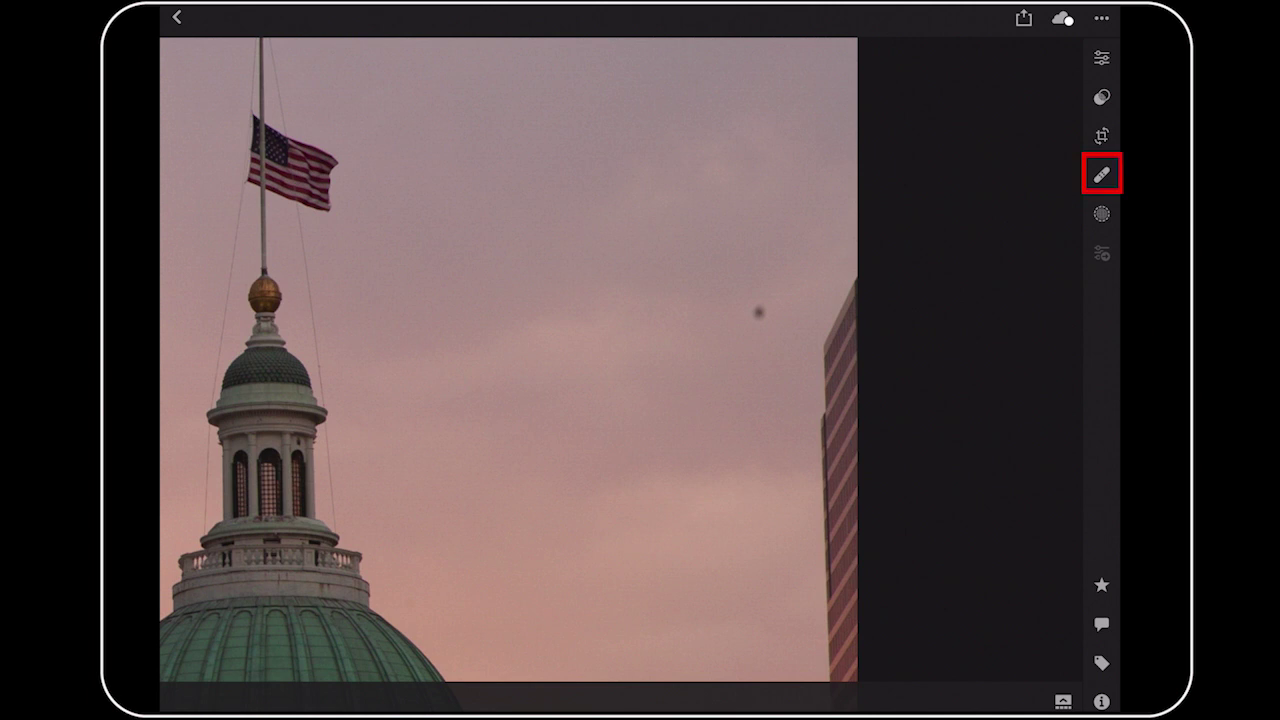
click(1101, 174)
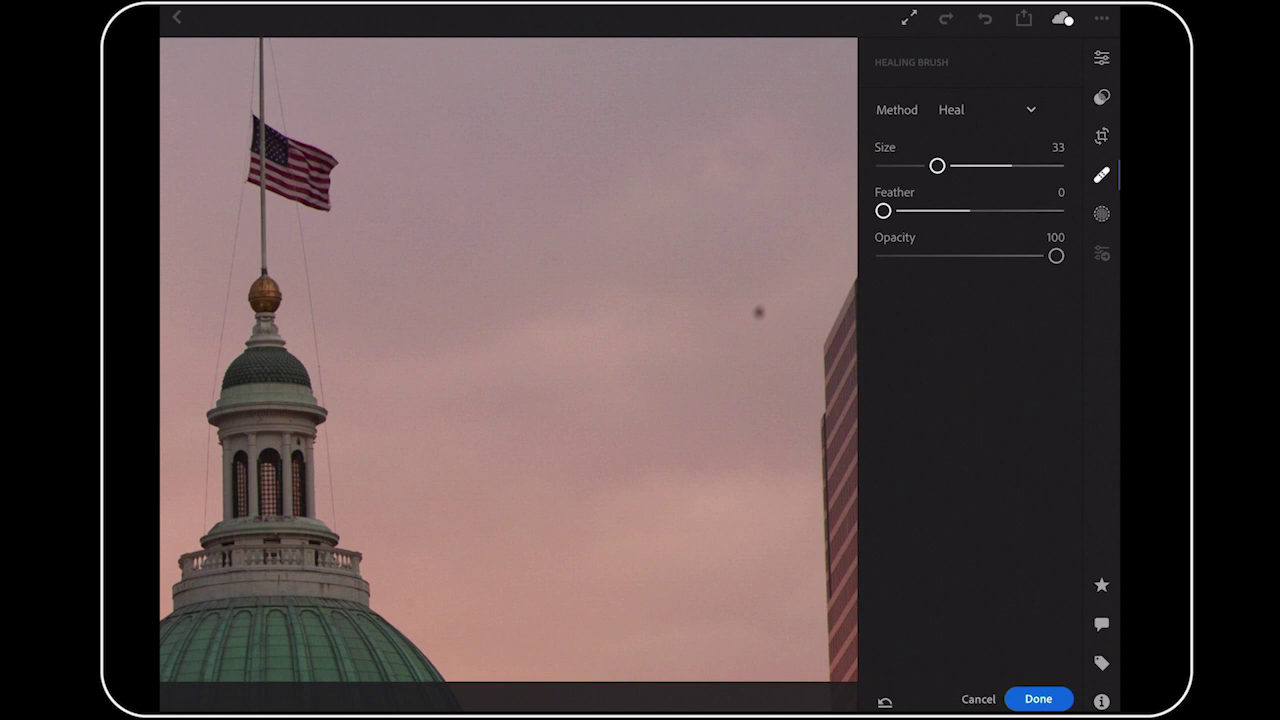
Step: Keep the Healing Brush method on Heal and enlarge the brush from 33 to 55
click(985, 110)
mouse_move(937, 165)
mouse_down()
mouse_move(995, 170)
mouse_move(985, 174)
mouse_up()
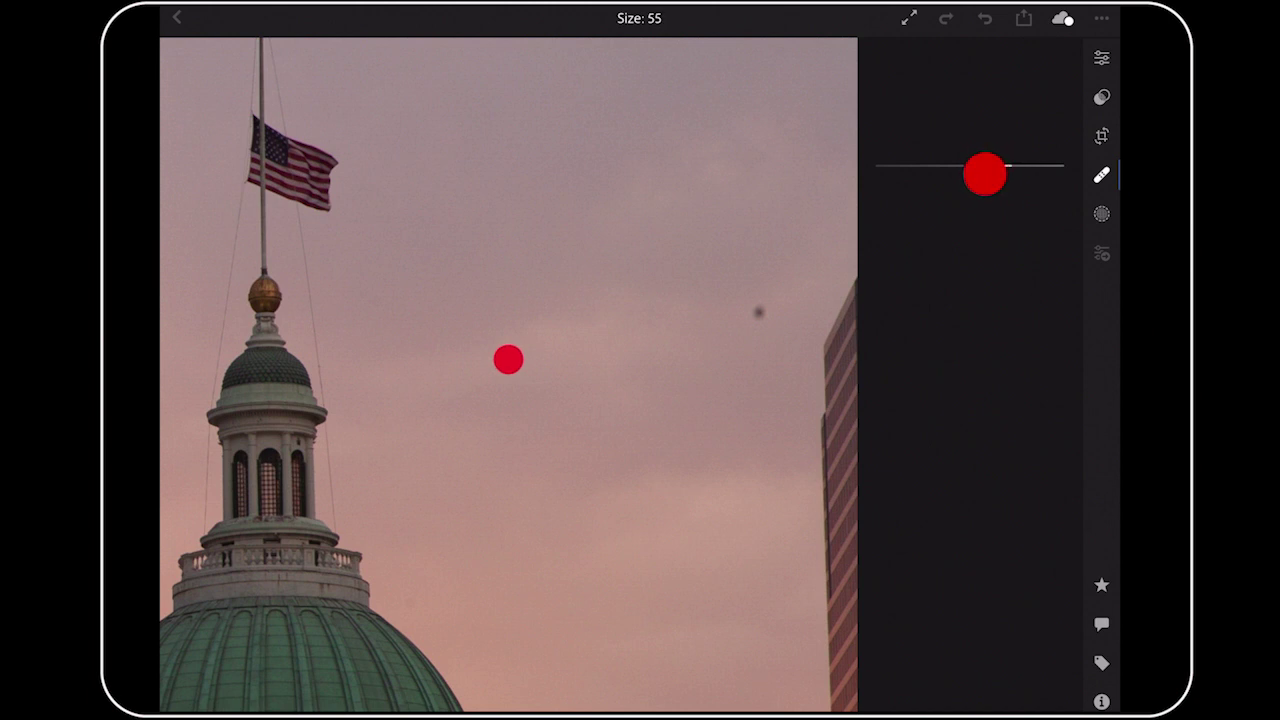
Step: Set the healing brush to size 70 with feather 3 and heal the dark sky spot
drag(985, 174, 1007, 166)
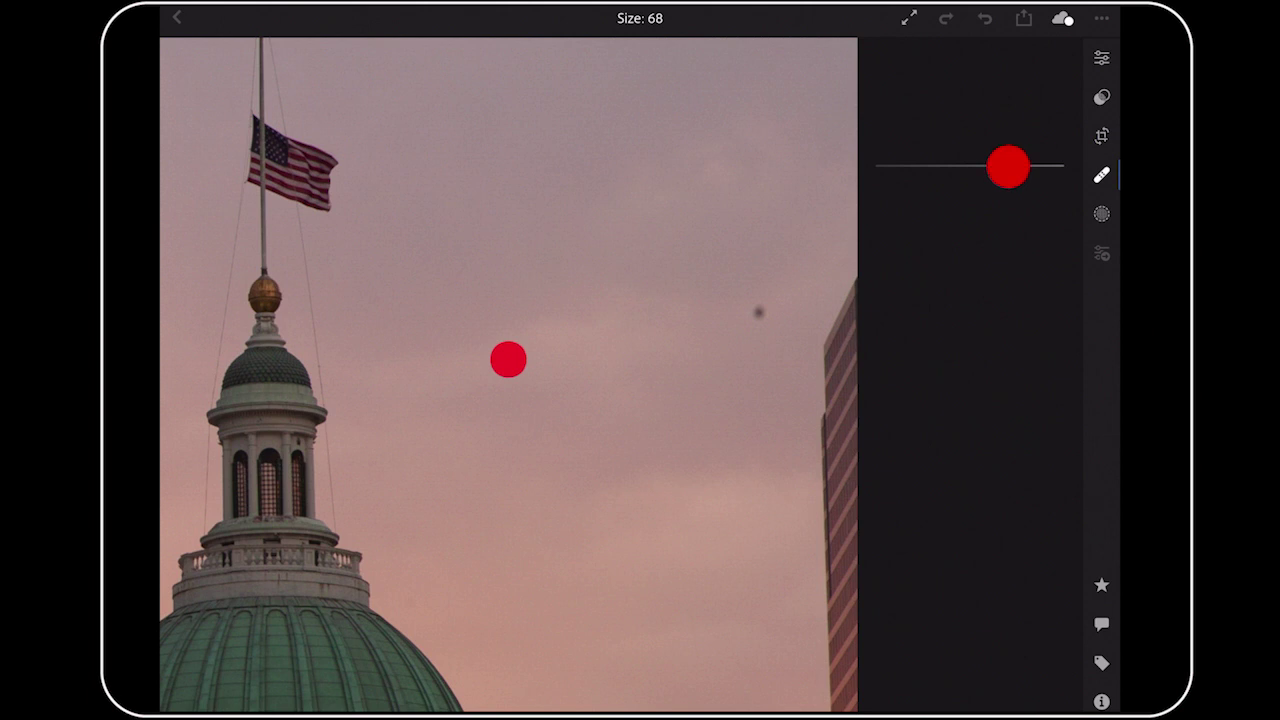
drag(1008, 166, 1011, 166)
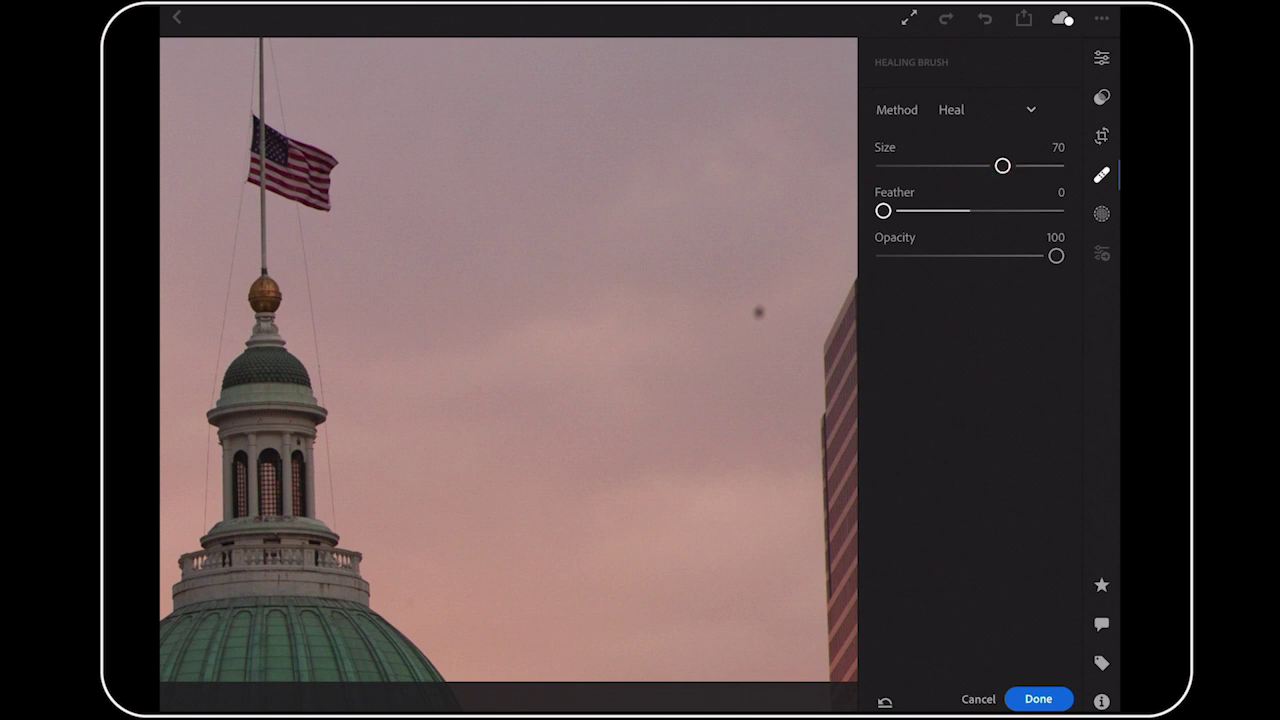
drag(883, 211, 887, 211)
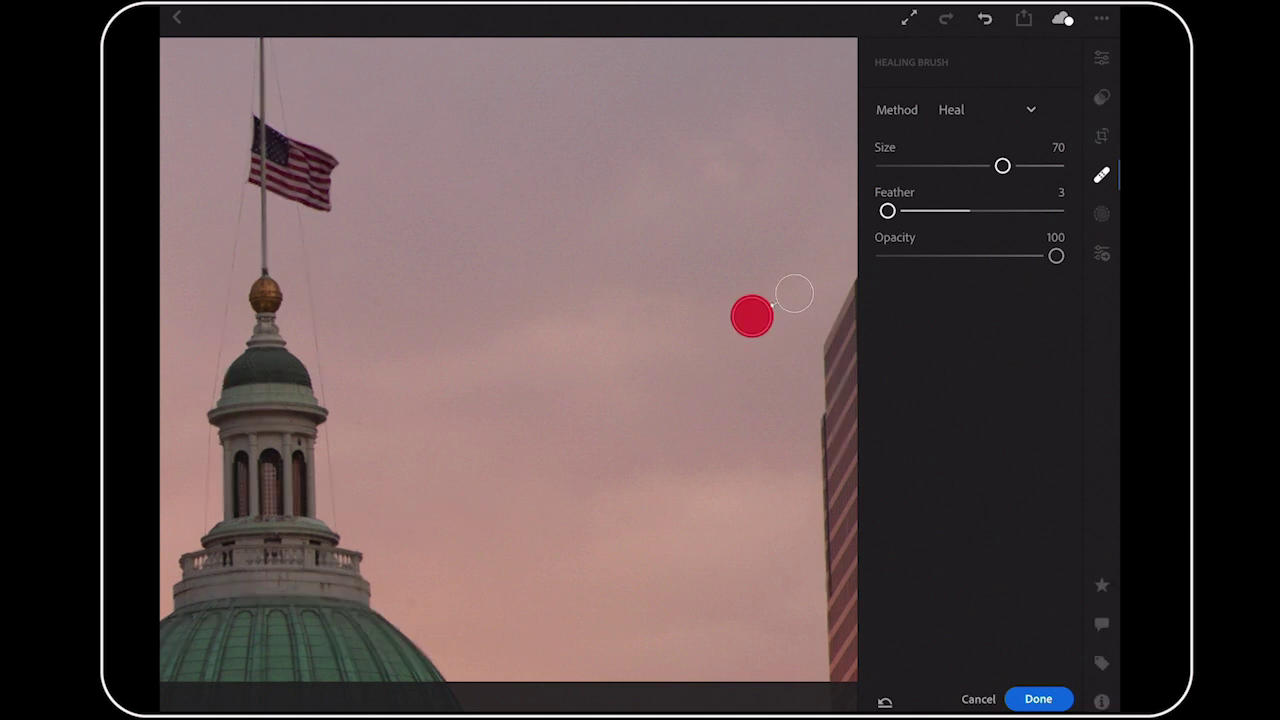
click(752, 316)
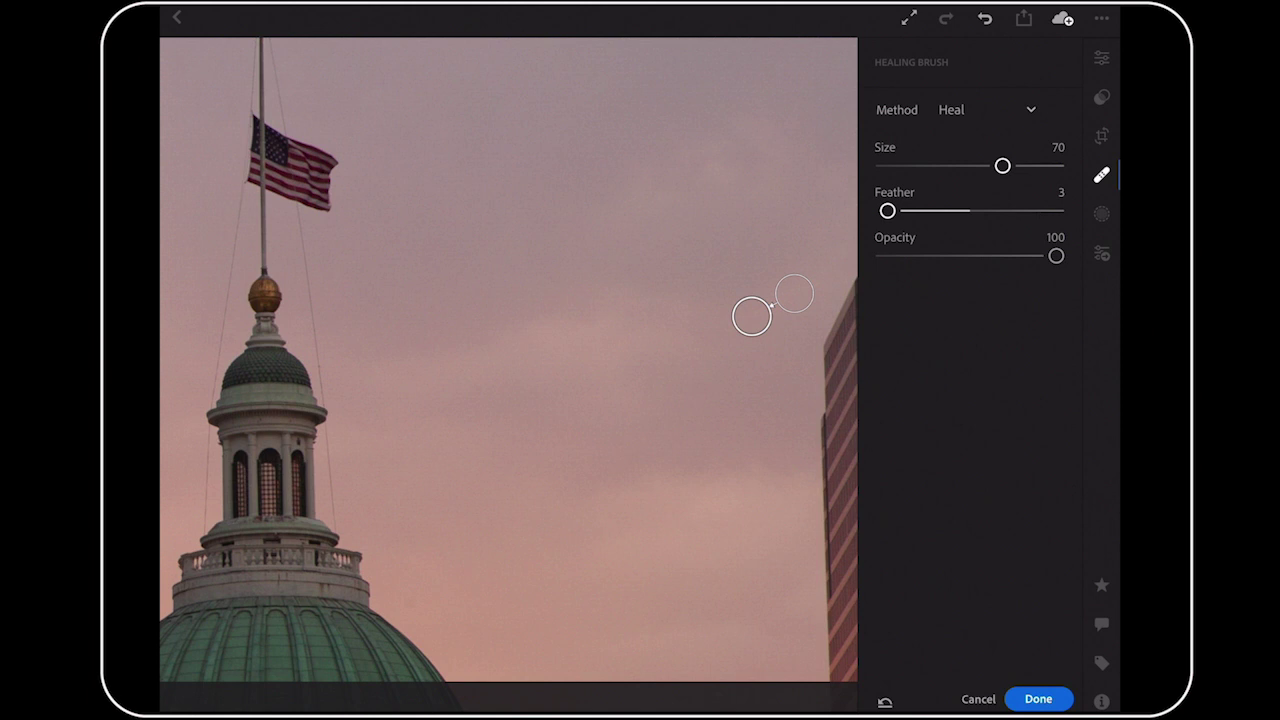
Step: Apply the heal and hold the photo to compare it with the unedited original
click(1045, 697)
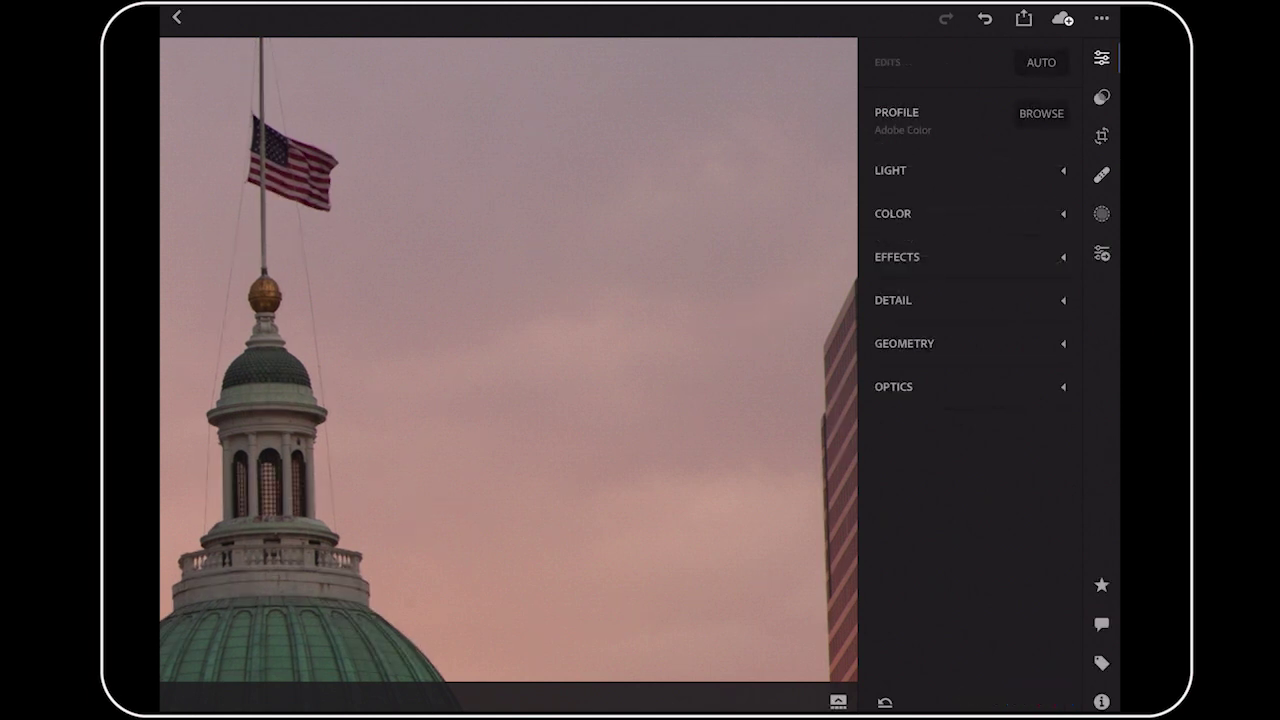
click(502, 518)
Step: Reselect the Healing Brush and add a second heal spot lower-left in the sky
click(1101, 174)
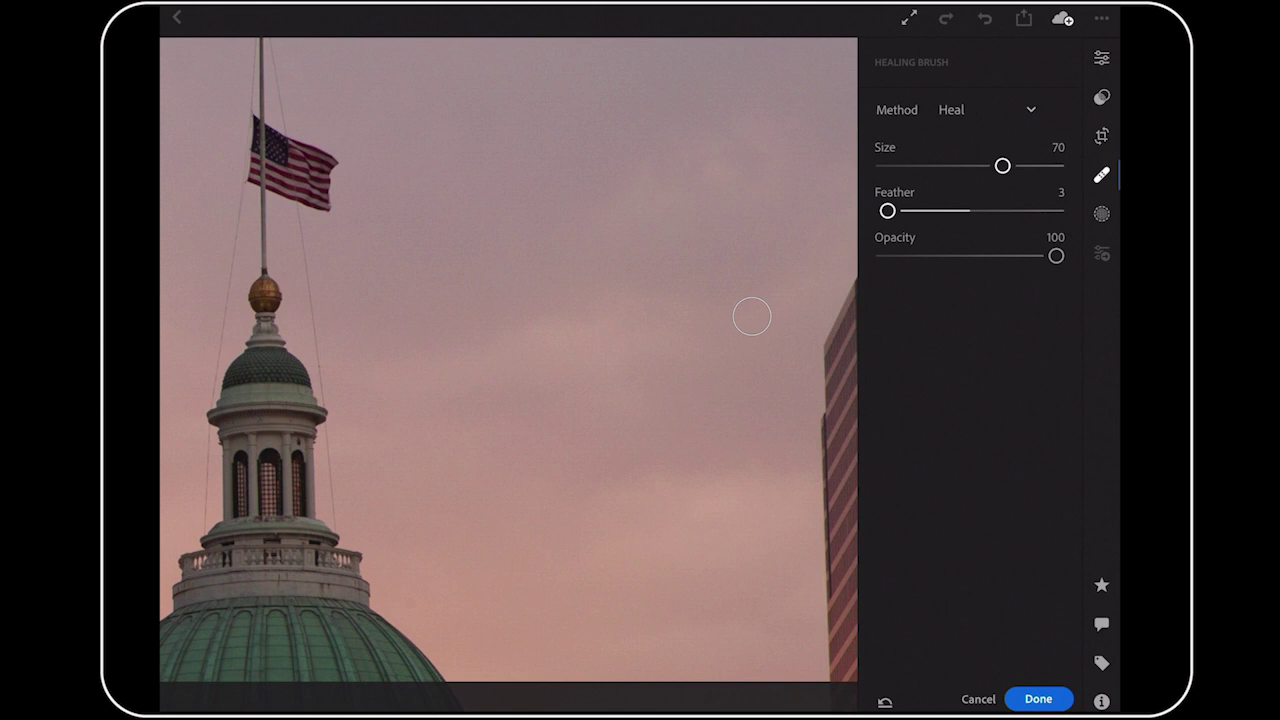
click(647, 425)
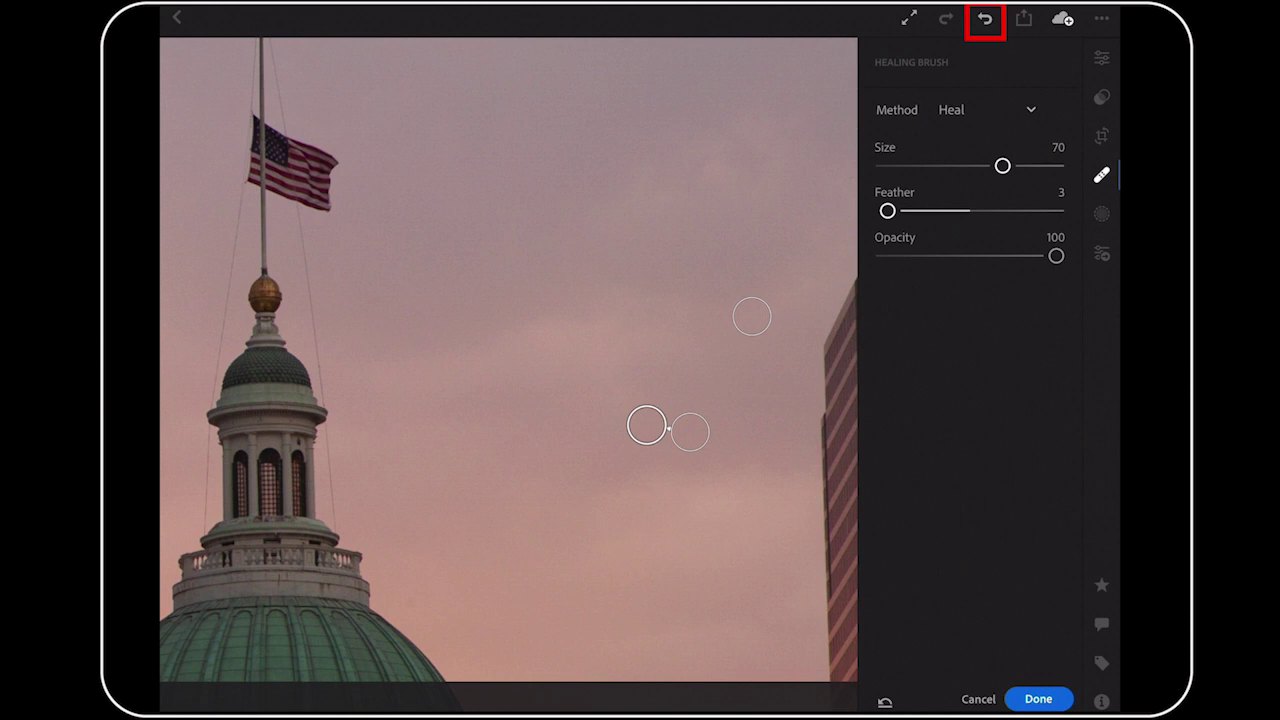
Step: Undo and redo the second heal spot, then select the first spot to show its source
click(985, 18)
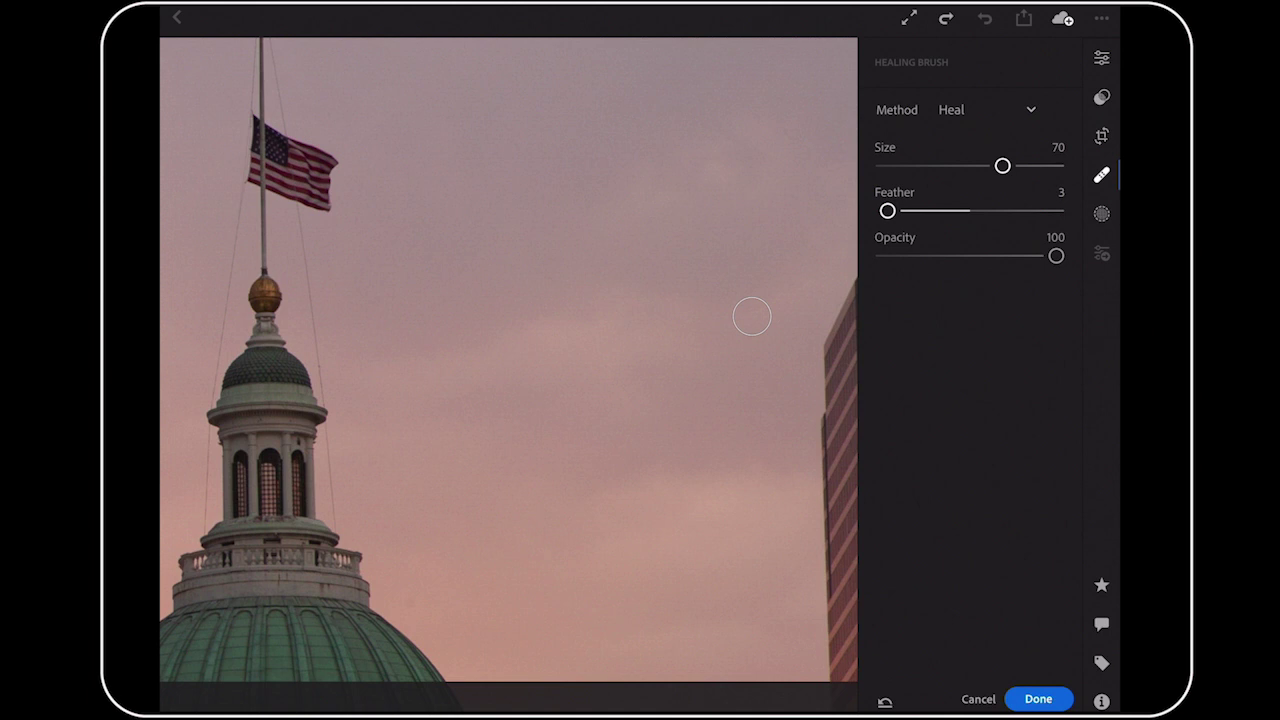
click(945, 18)
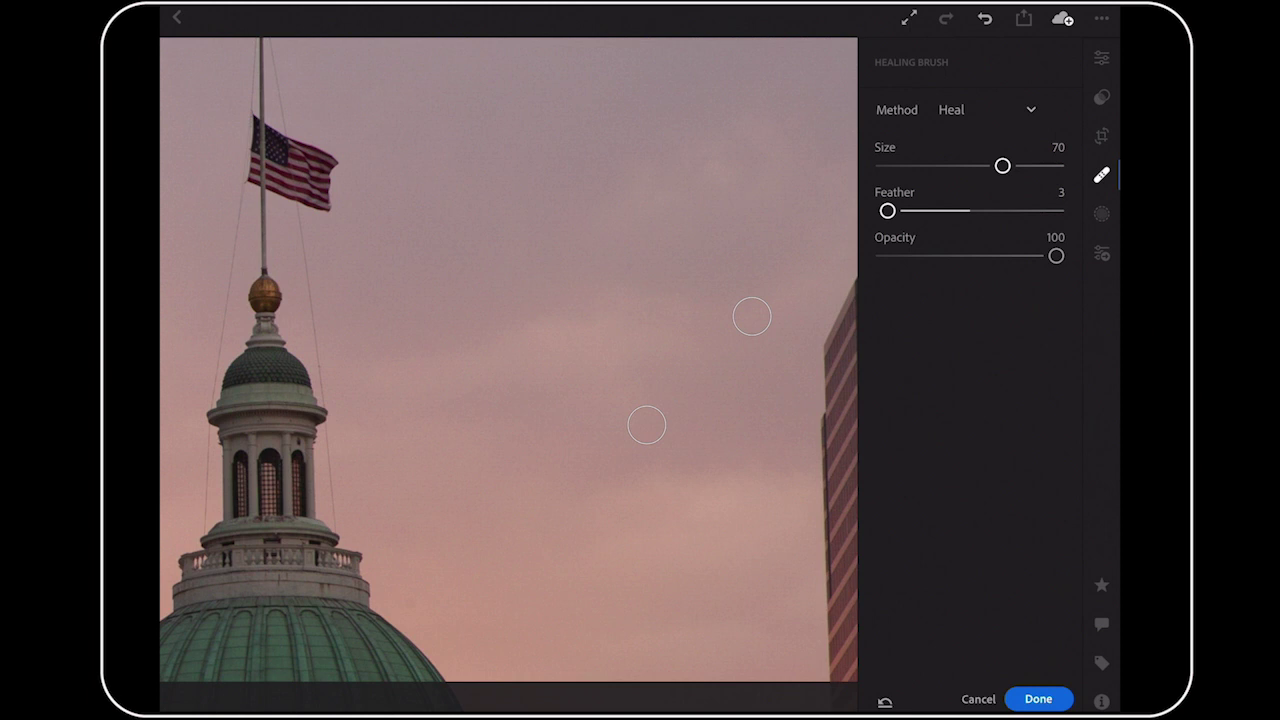
click(751, 315)
Step: Drag the first heal spot's source circle onto the striped building edge
drag(803, 289, 864, 406)
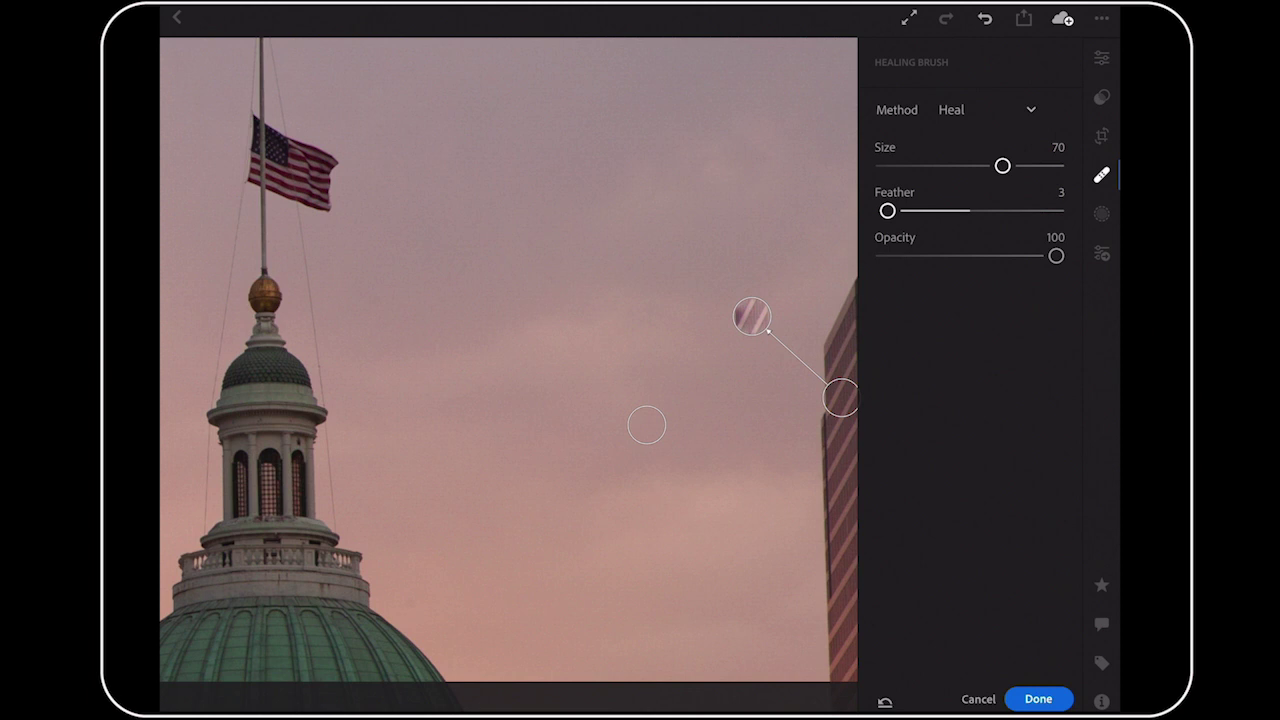
Step: Set the healing size to 75 and shift the spot's source circle up and right
mouse_move(1002, 168)
mouse_down()
mouse_move(997, 190)
mouse_move(1018, 188)
mouse_up()
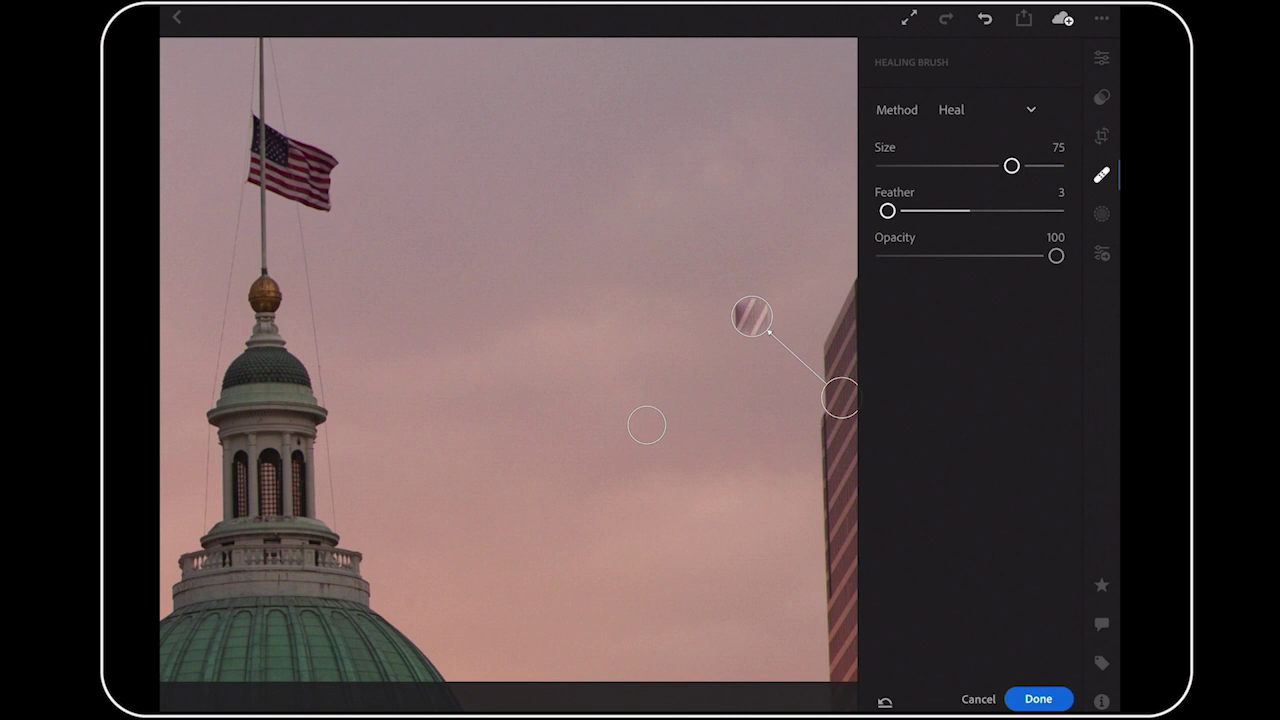
mouse_move(752, 316)
mouse_down()
mouse_move(816, 270)
mouse_move(783, 296)
mouse_up()
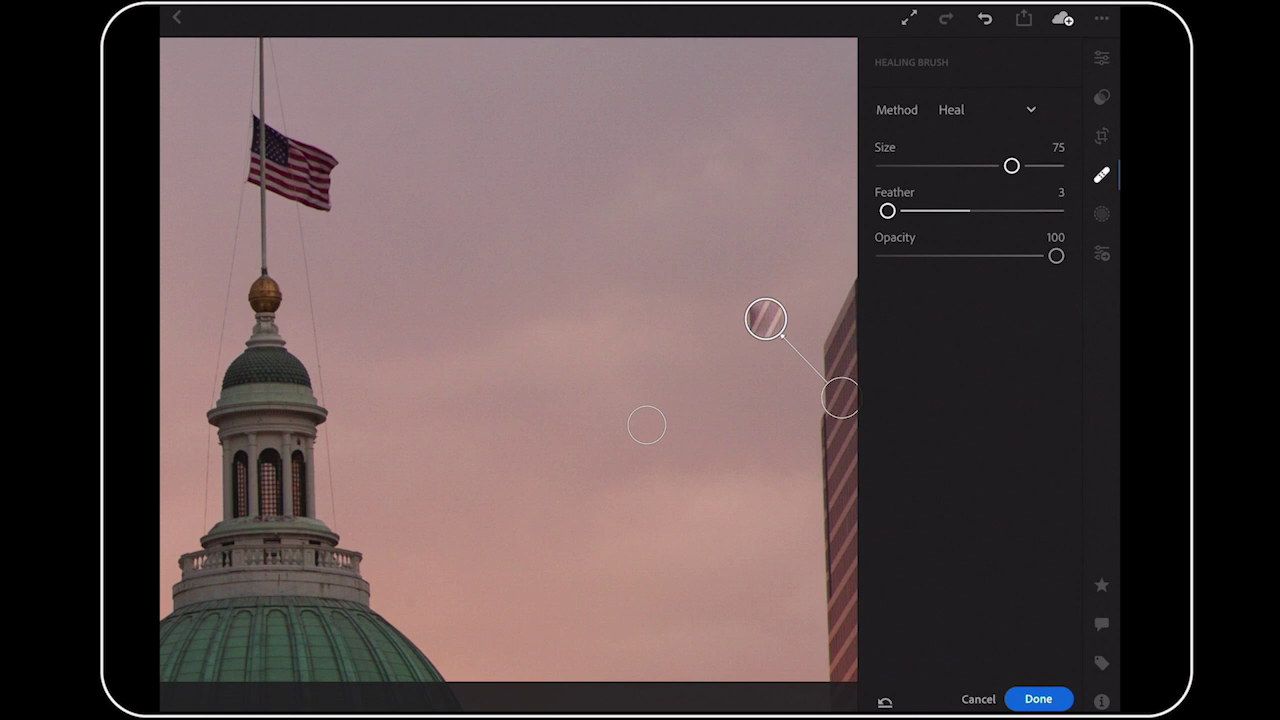
Step: Delete the heal spot at the edge of the striped building using its context menu
click(767, 322)
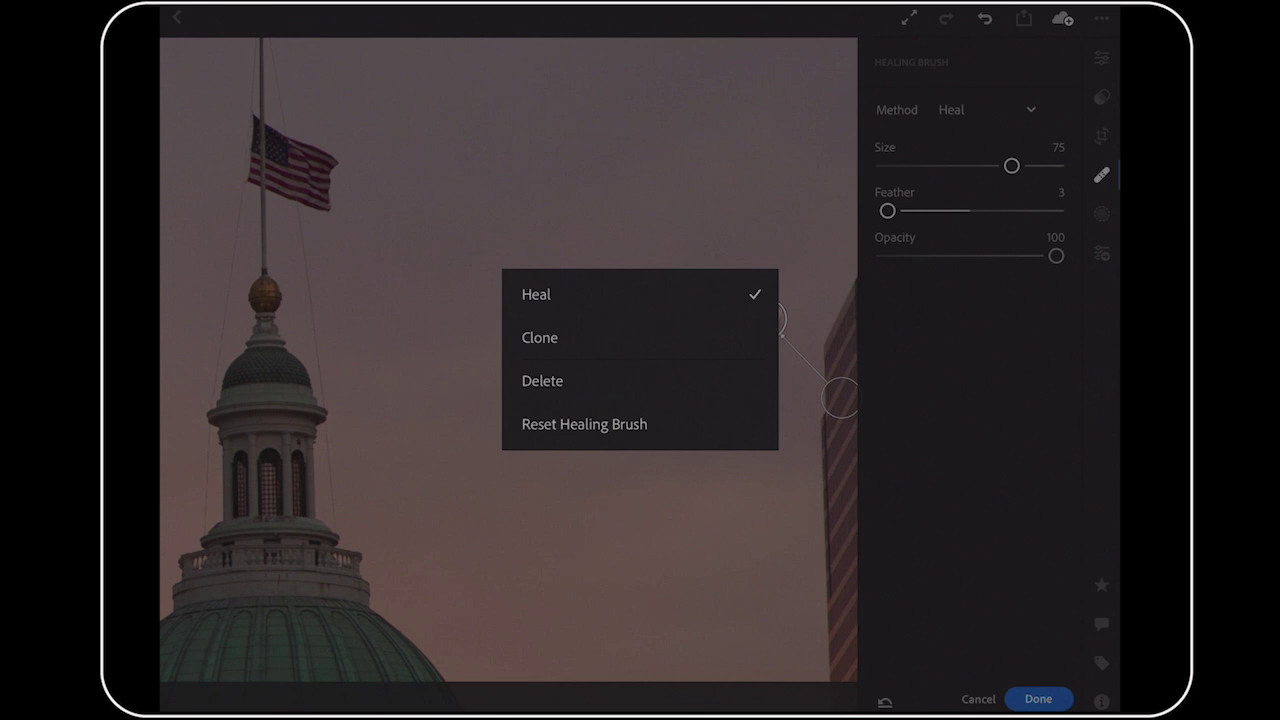
click(583, 378)
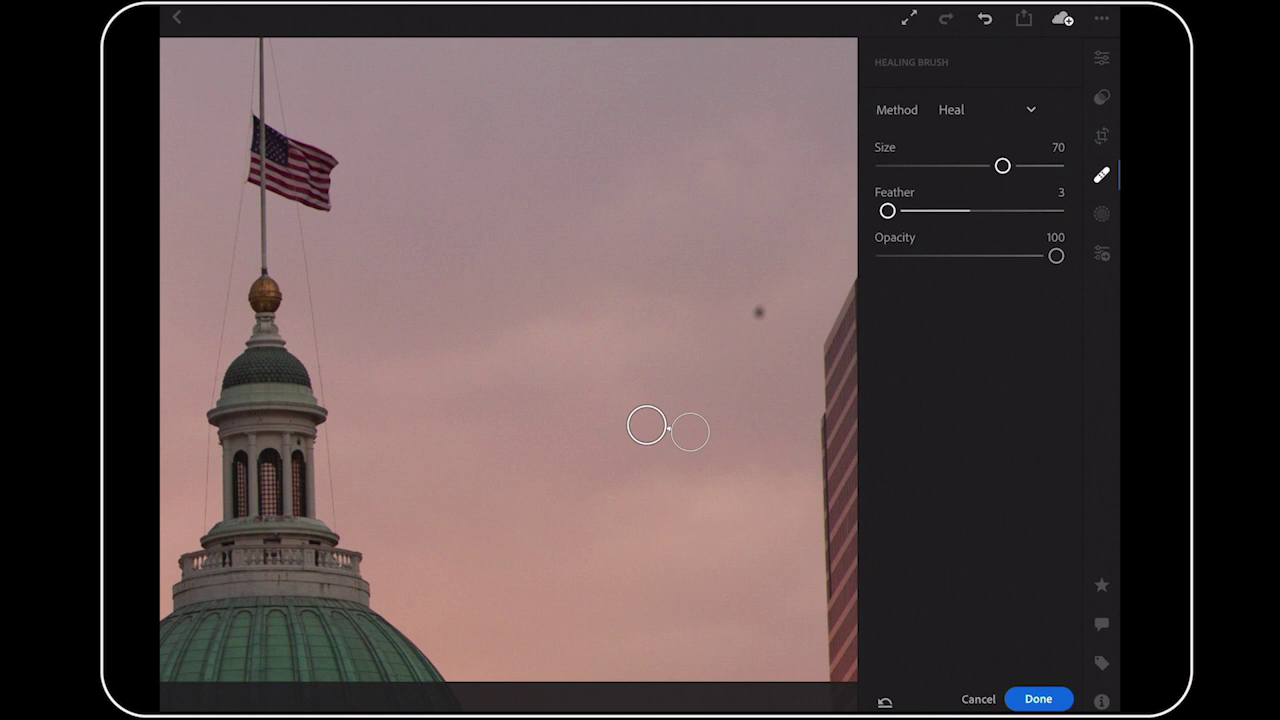
Step: Heal six dust spots across the sky, then undo the last two
click(757, 307)
click(673, 242)
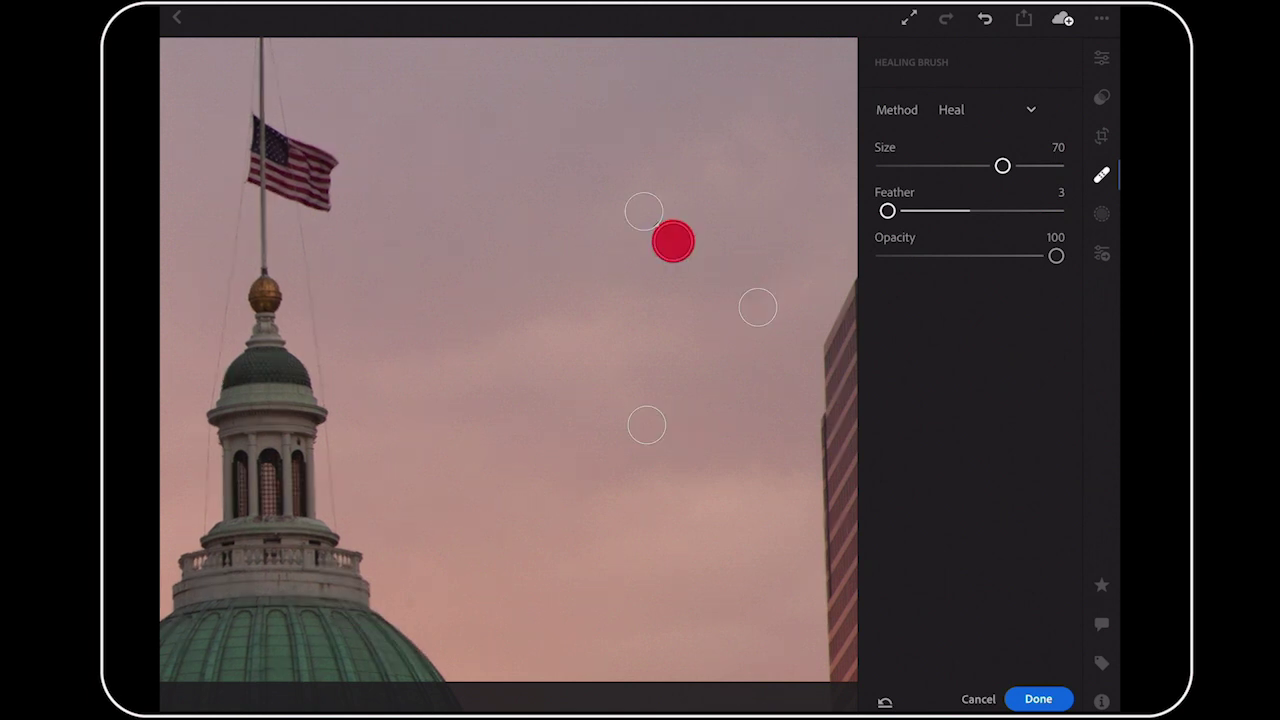
click(530, 348)
click(403, 261)
click(400, 404)
click(561, 512)
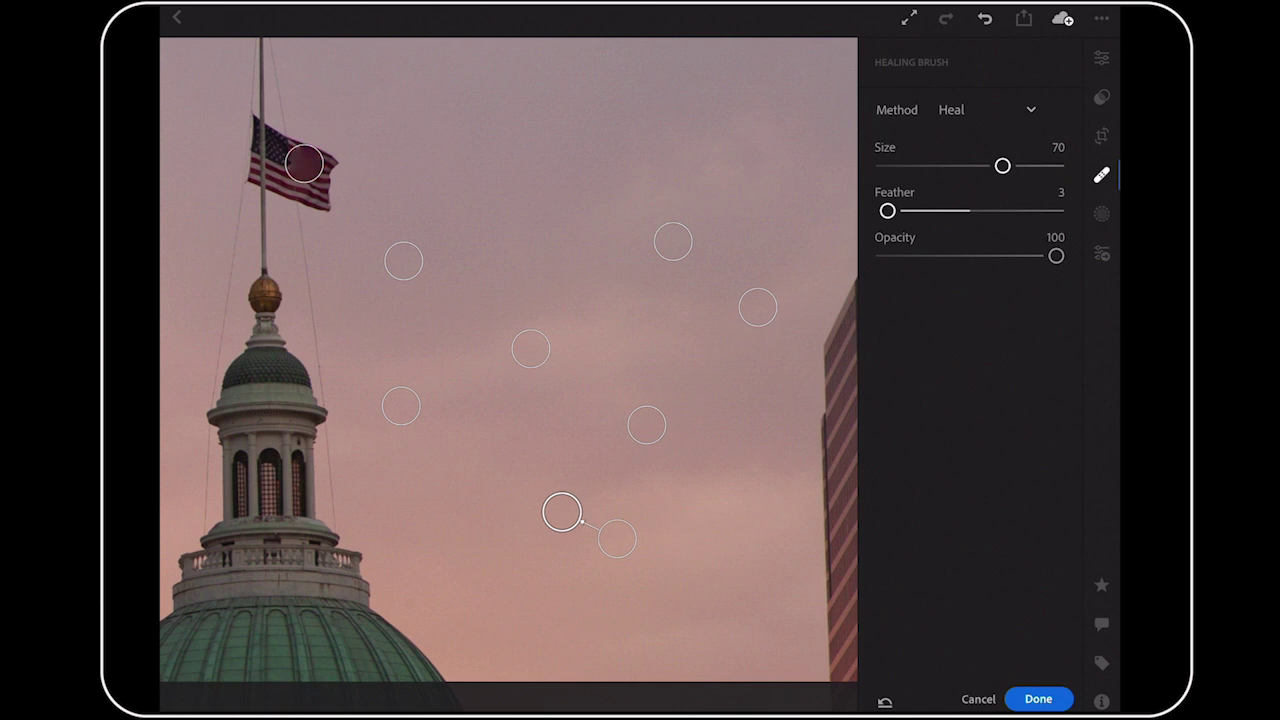
click(984, 19)
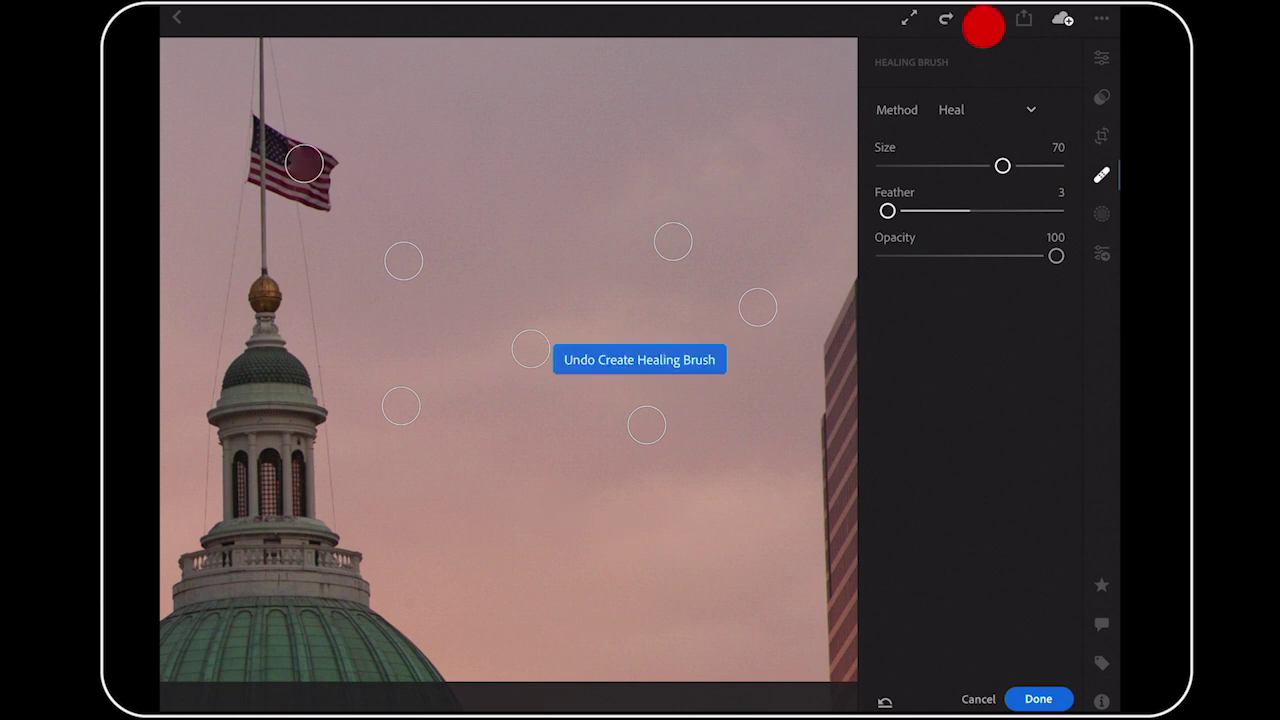
click(984, 19)
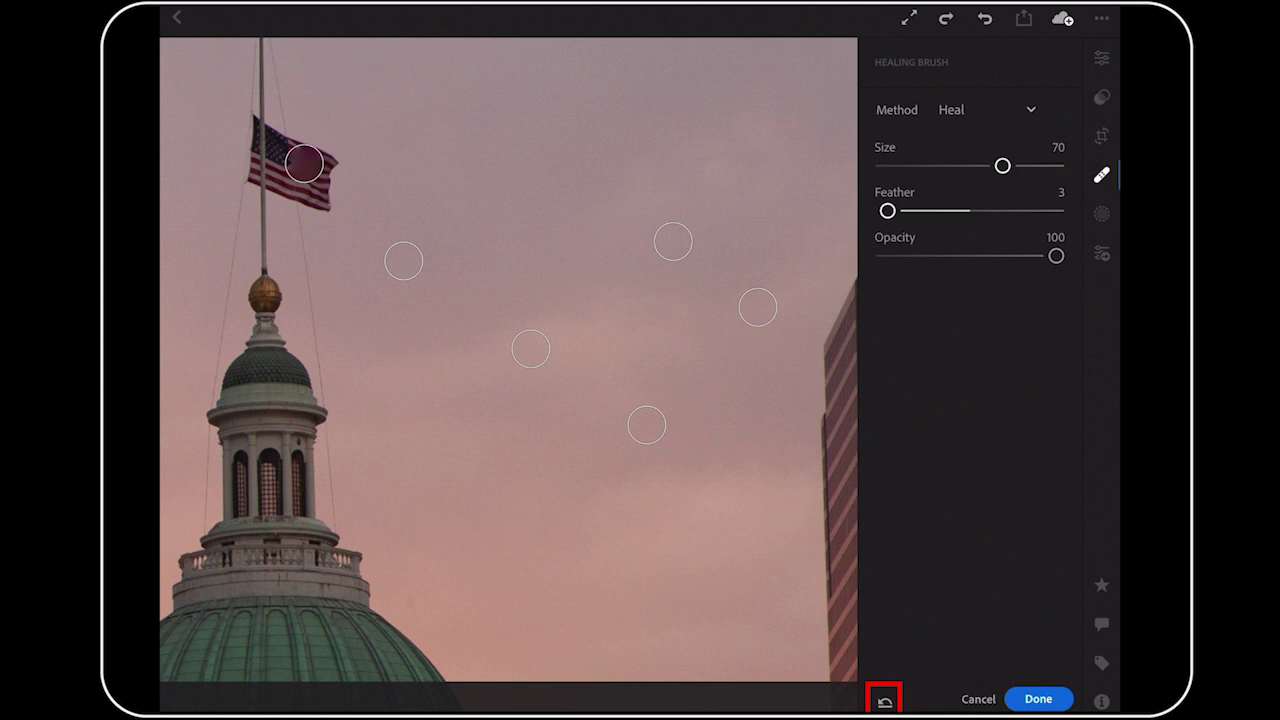
Step: Reset all Healing edits from the Reset popup and close the Healing Brush
click(885, 702)
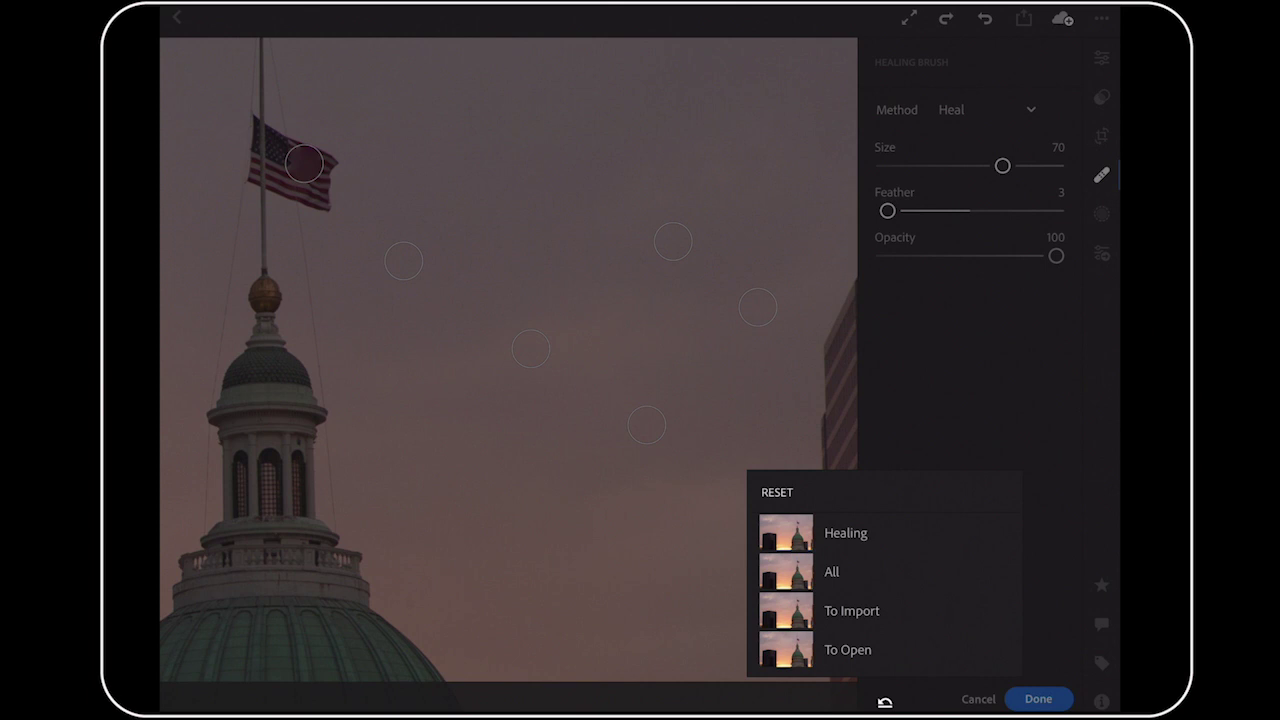
click(788, 532)
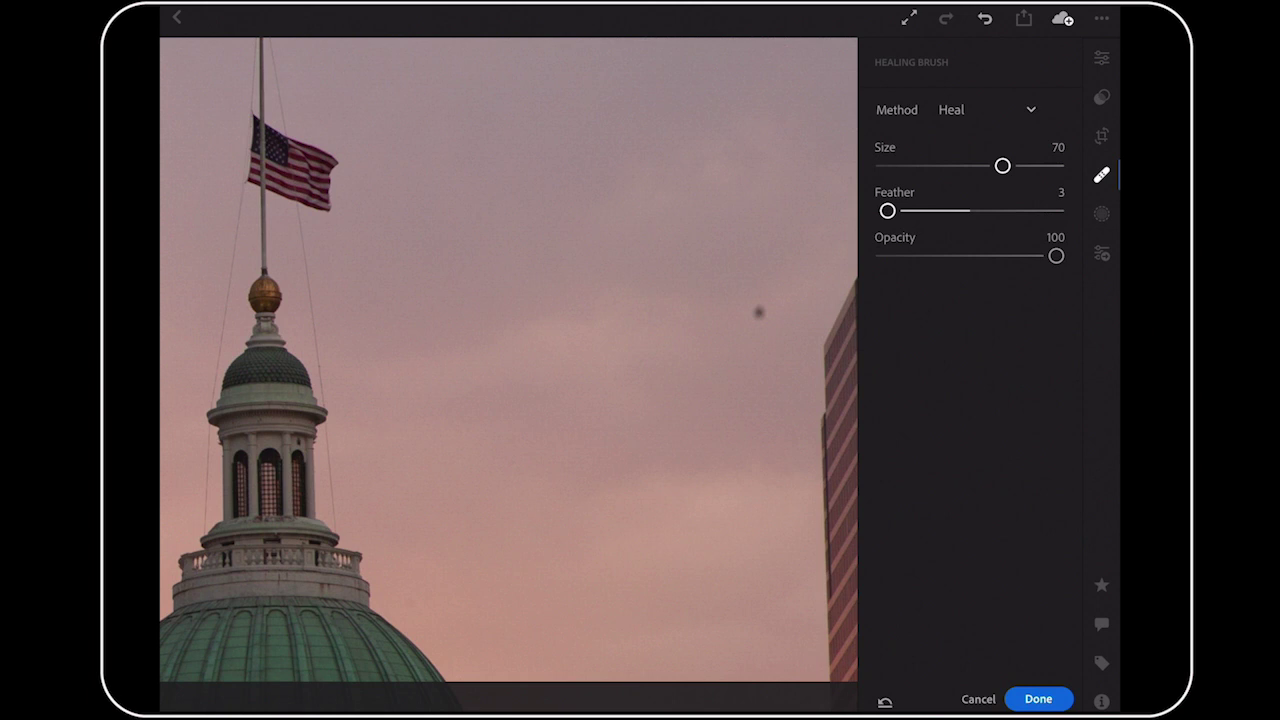
click(1038, 698)
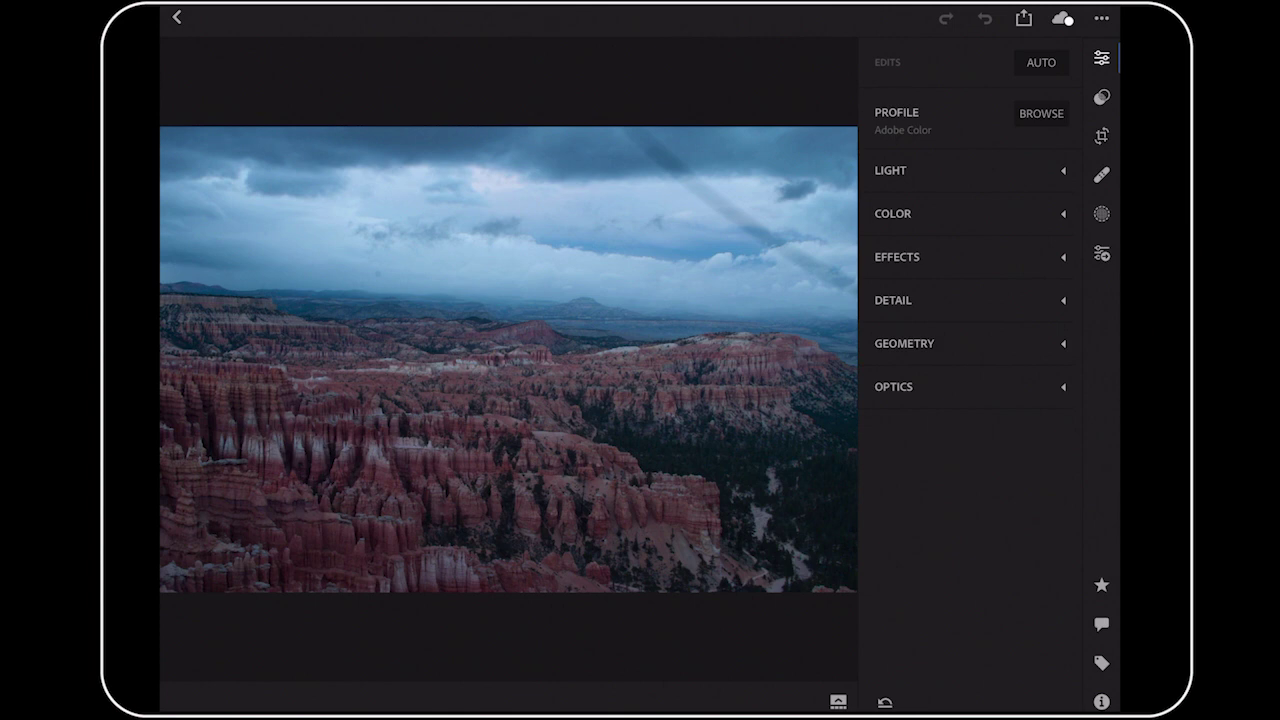
Step: Zoom into the canyon photo and frame the diagonal streak in the sky
scroll(690, 245, up, 5)
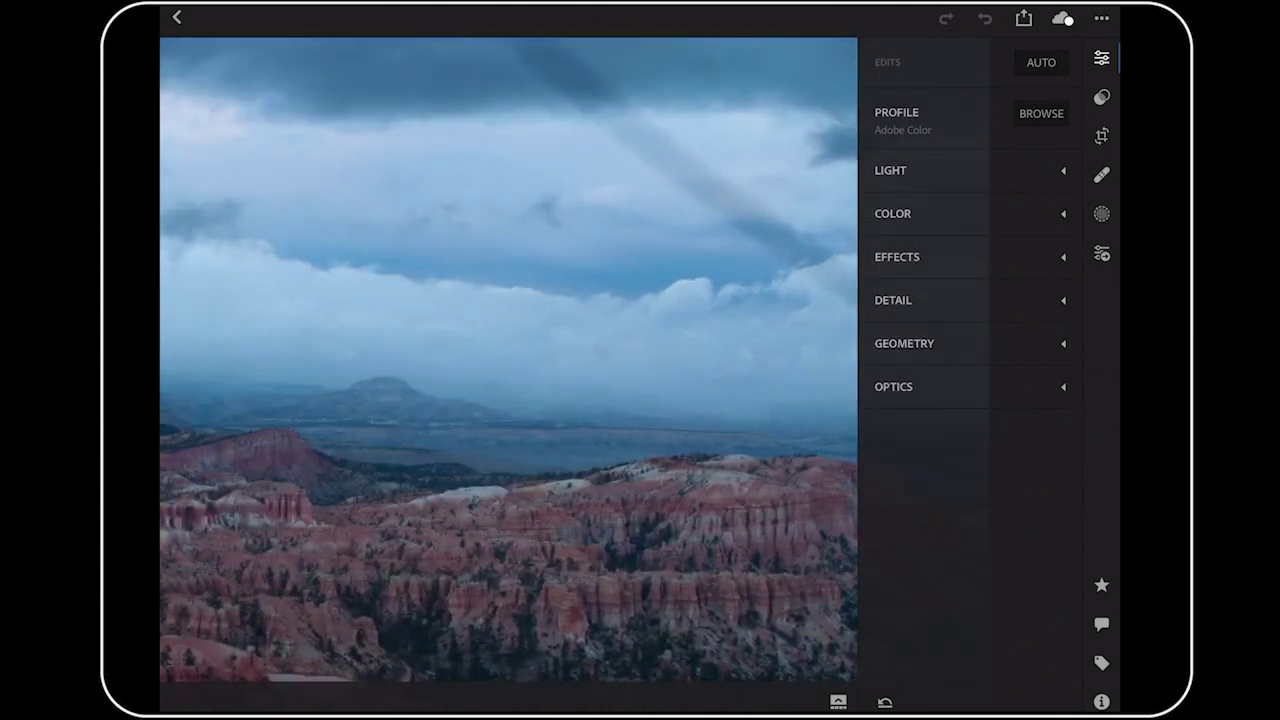
drag(443, 338, 317, 346)
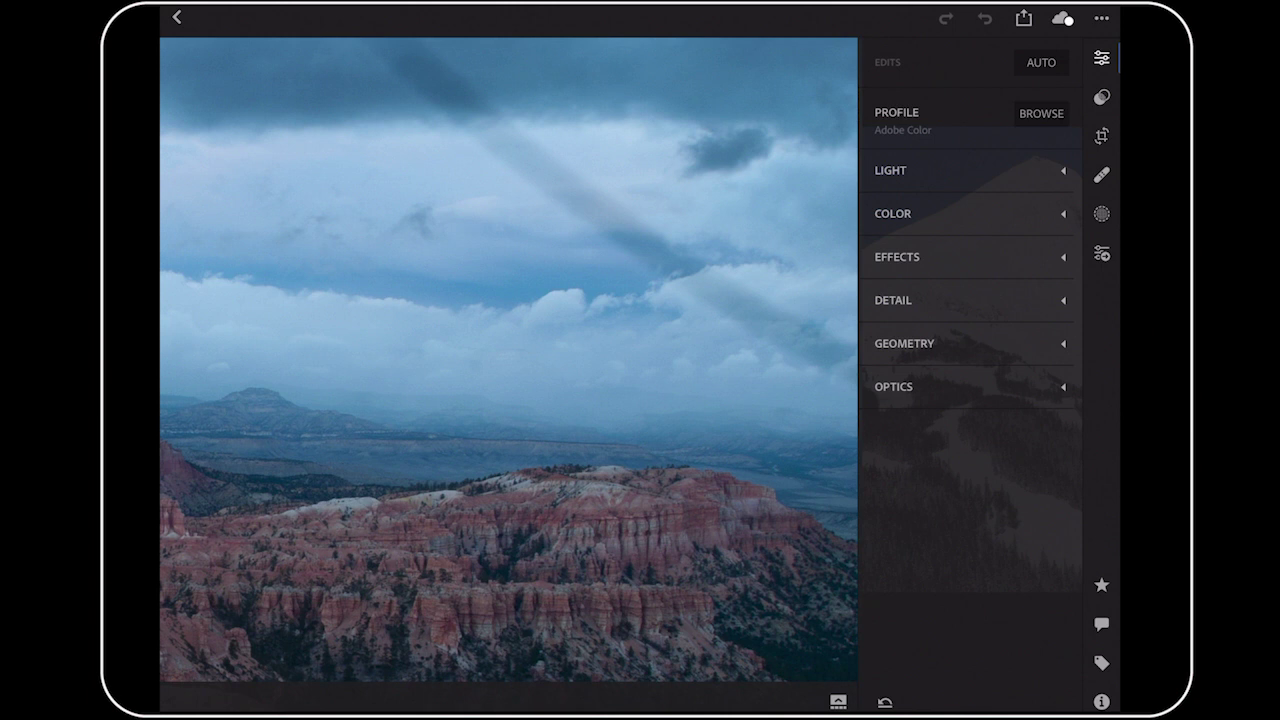
Step: Heal the diagonal sky streak with a smaller brush, moving its source onto clean sky
click(1101, 174)
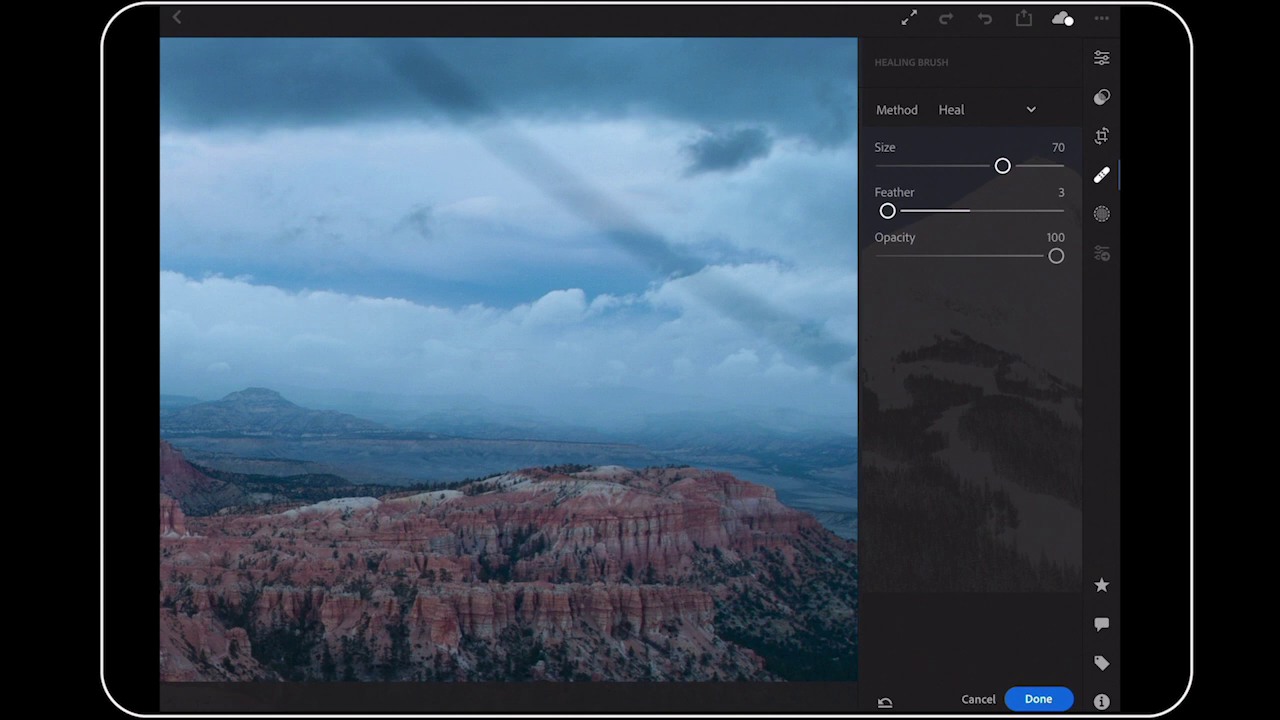
drag(1001, 166, 946, 177)
drag(380, 40, 857, 357)
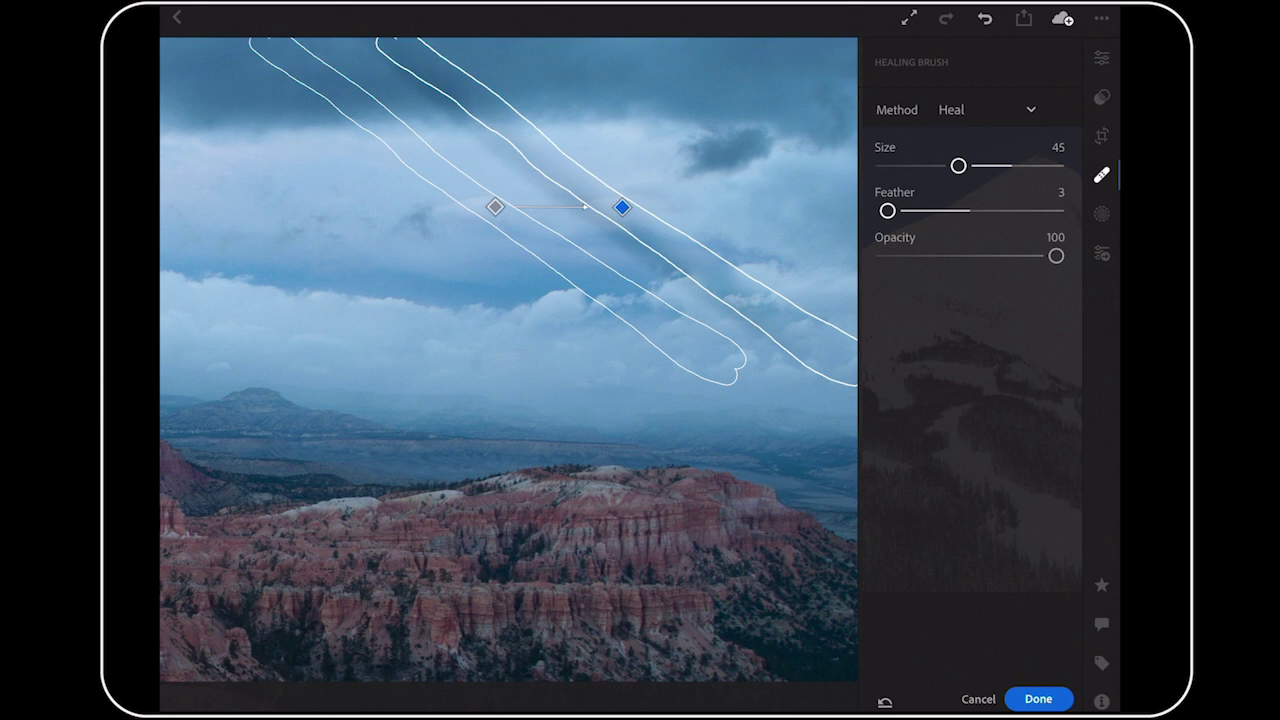
drag(495, 207, 565, 168)
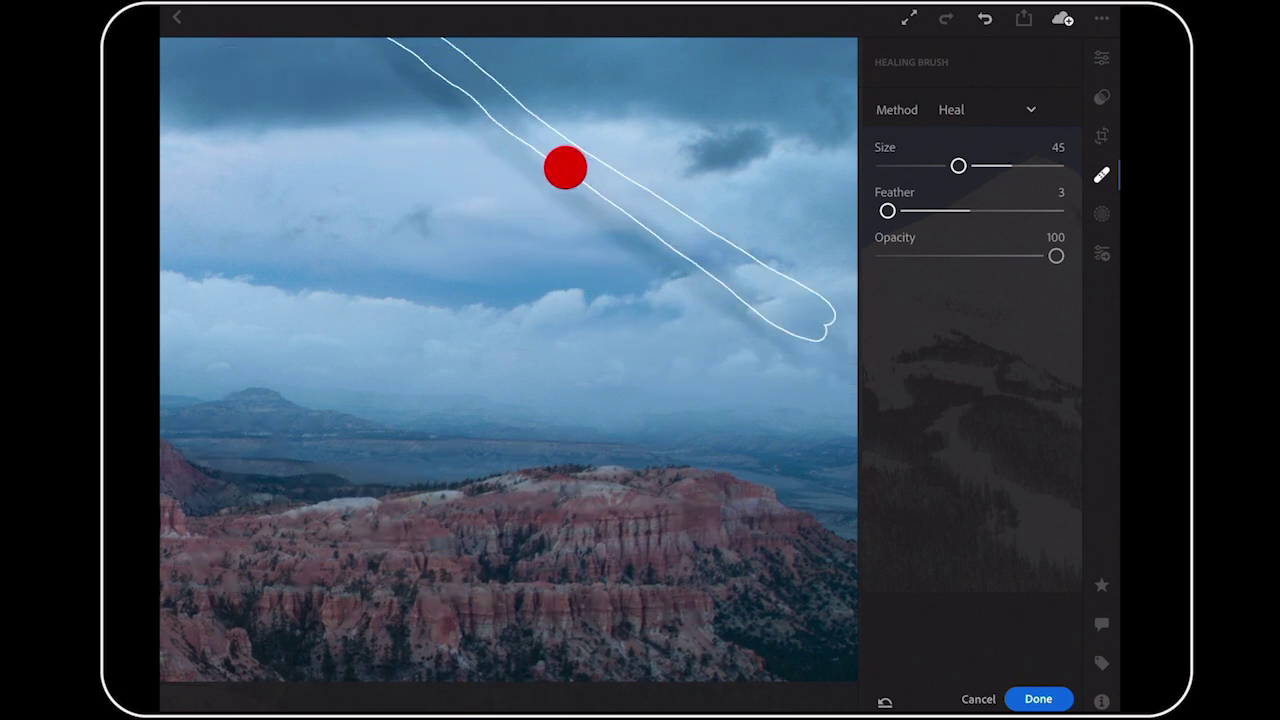
drag(565, 168, 478, 224)
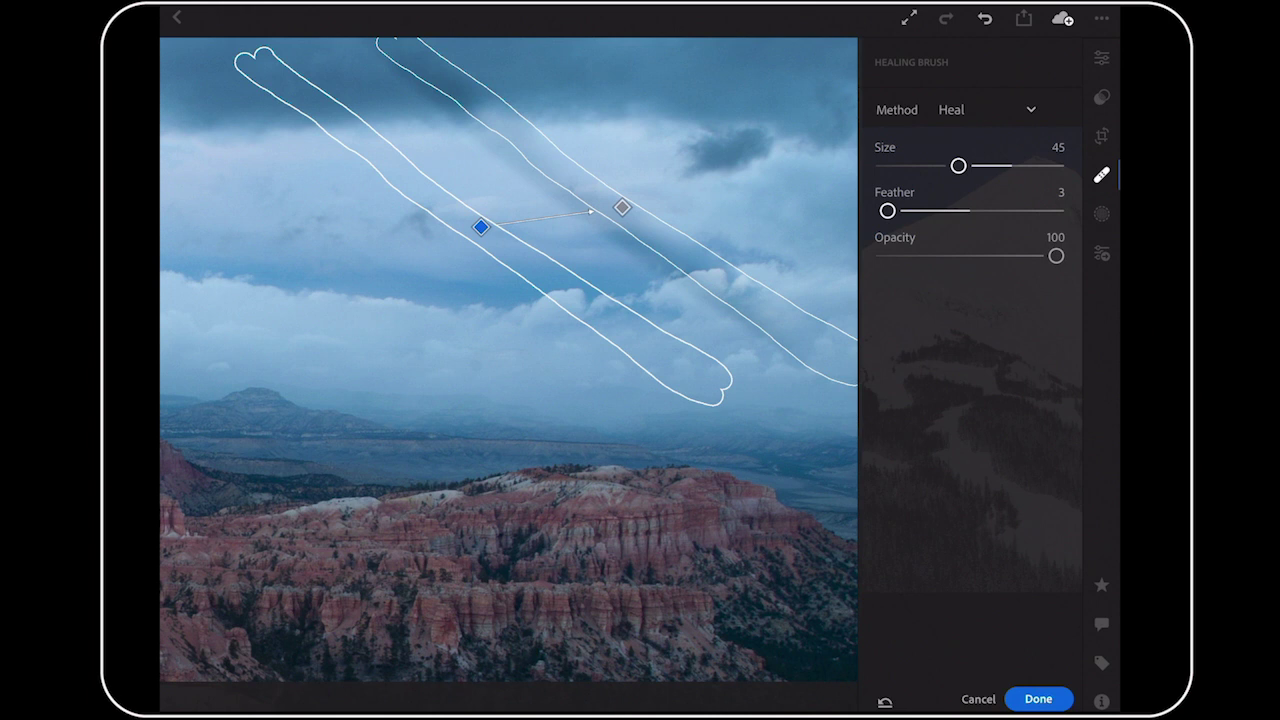
Step: Paint a heal stroke near the horizon, undo it, then pan to another sky area
drag(283, 369, 410, 380)
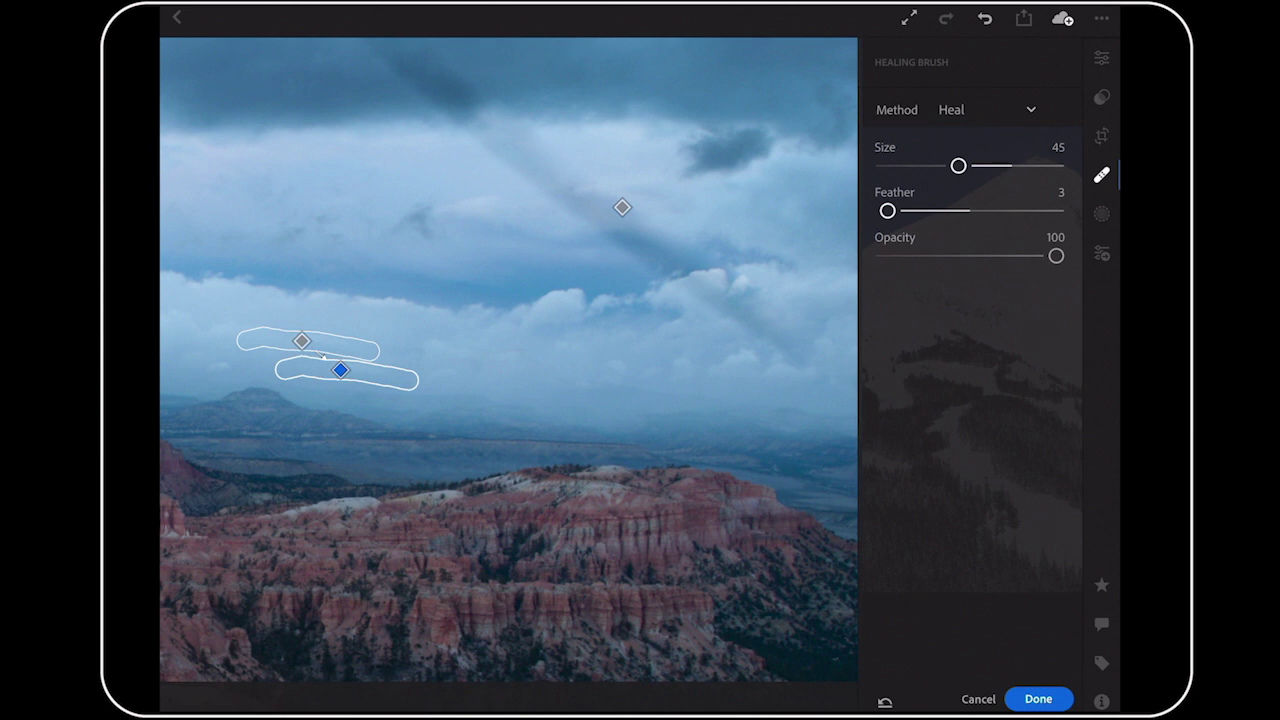
click(985, 18)
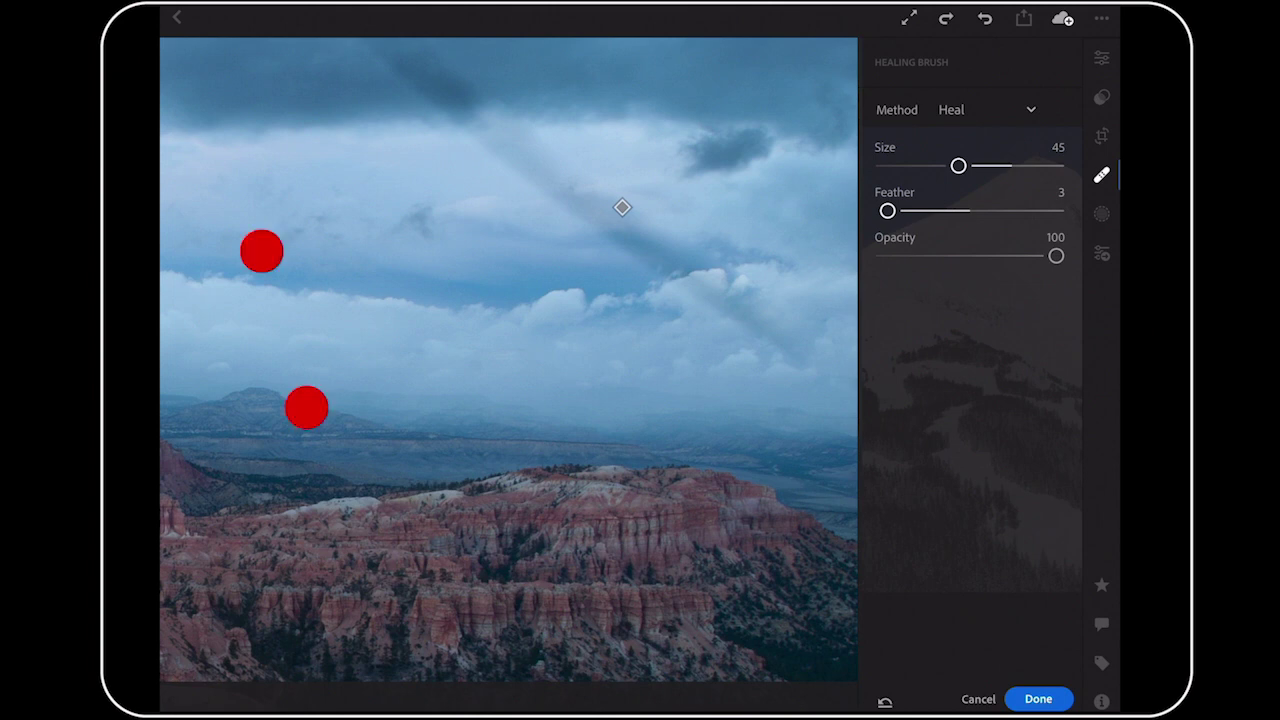
mouse_move(260, 249)
mouse_down()
mouse_move(491, 214)
mouse_move(851, 194)
mouse_up()
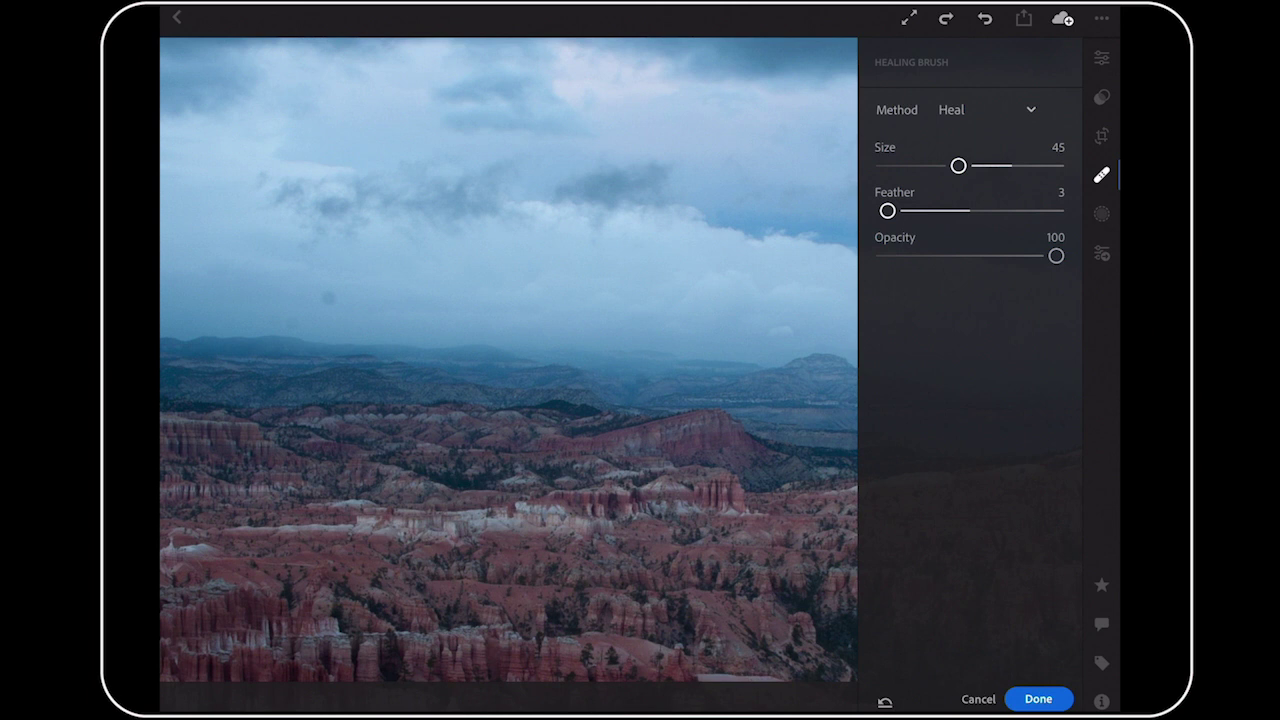
Step: Heal the dust spot above the ridge at brush size 76, accept, and fit the photo
drag(958, 165, 1014, 165)
click(326, 297)
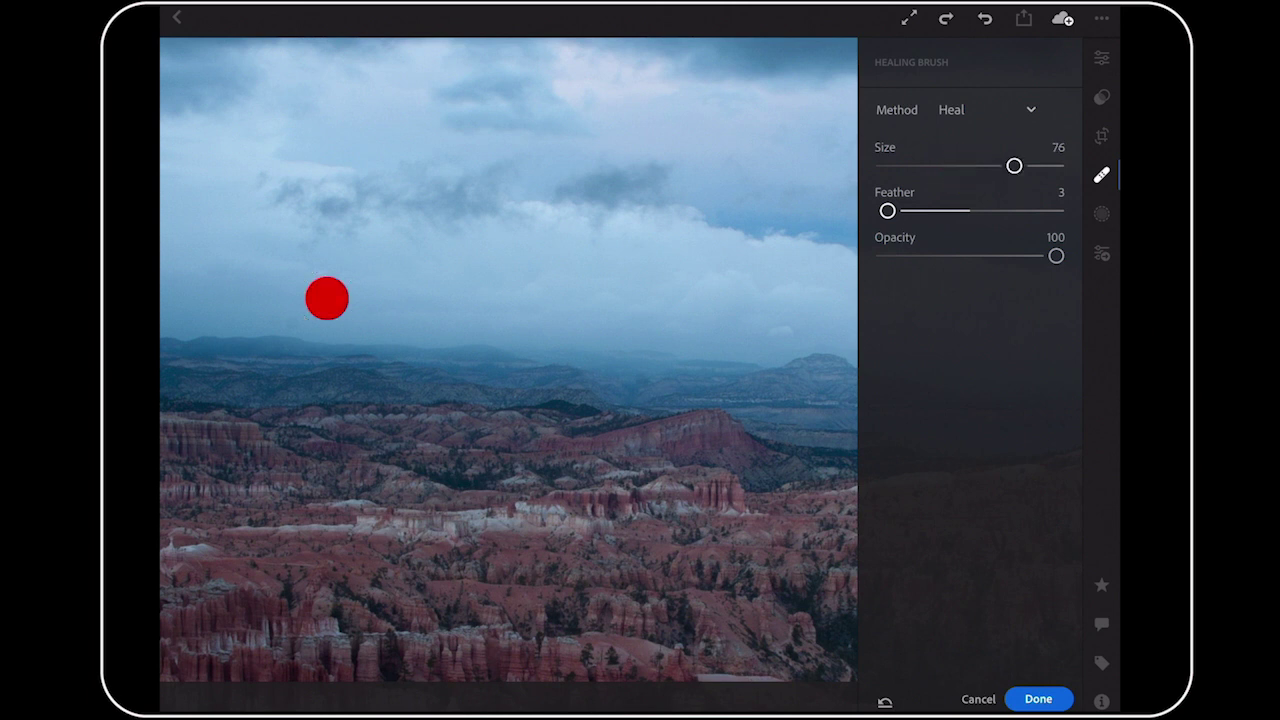
click(285, 326)
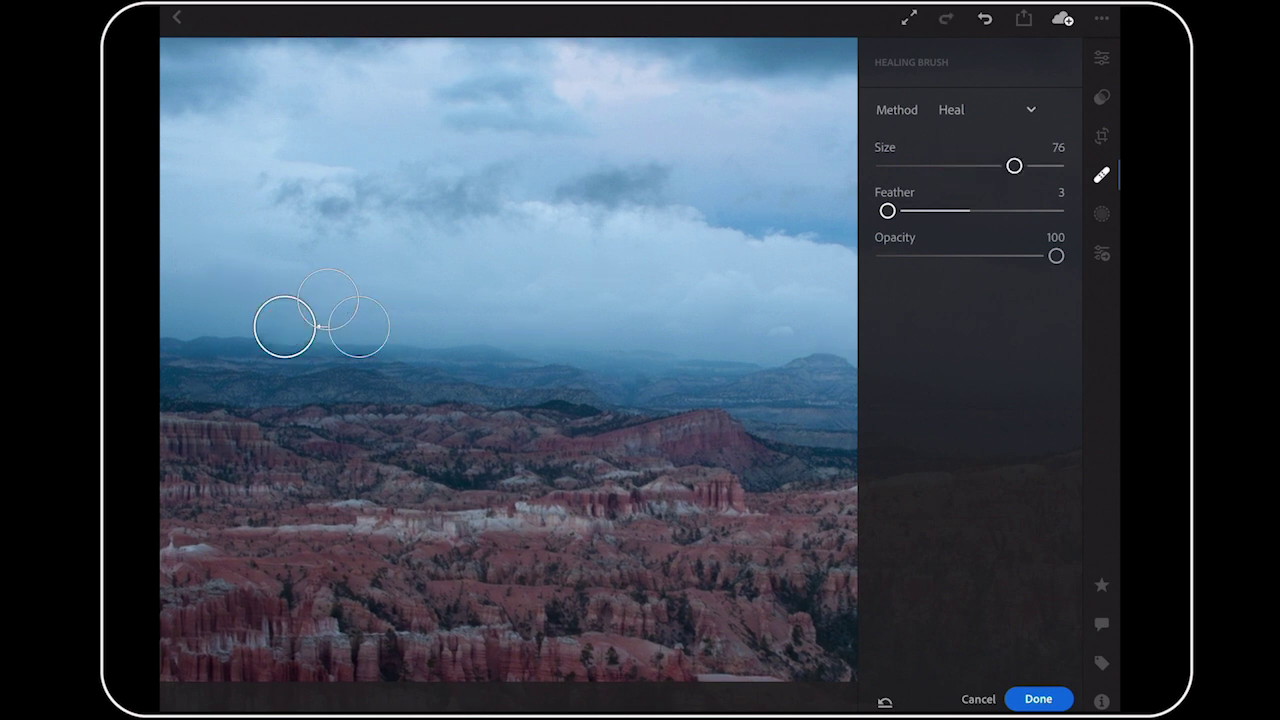
click(1038, 698)
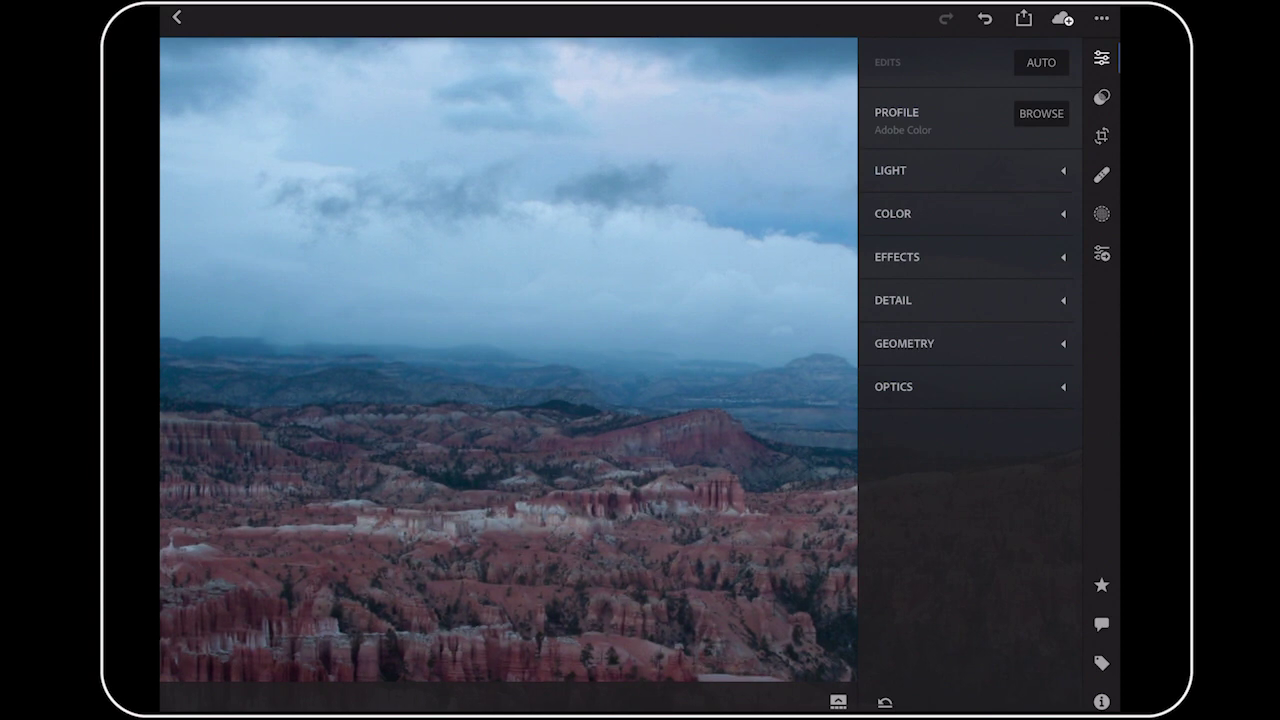
double_click(543, 400)
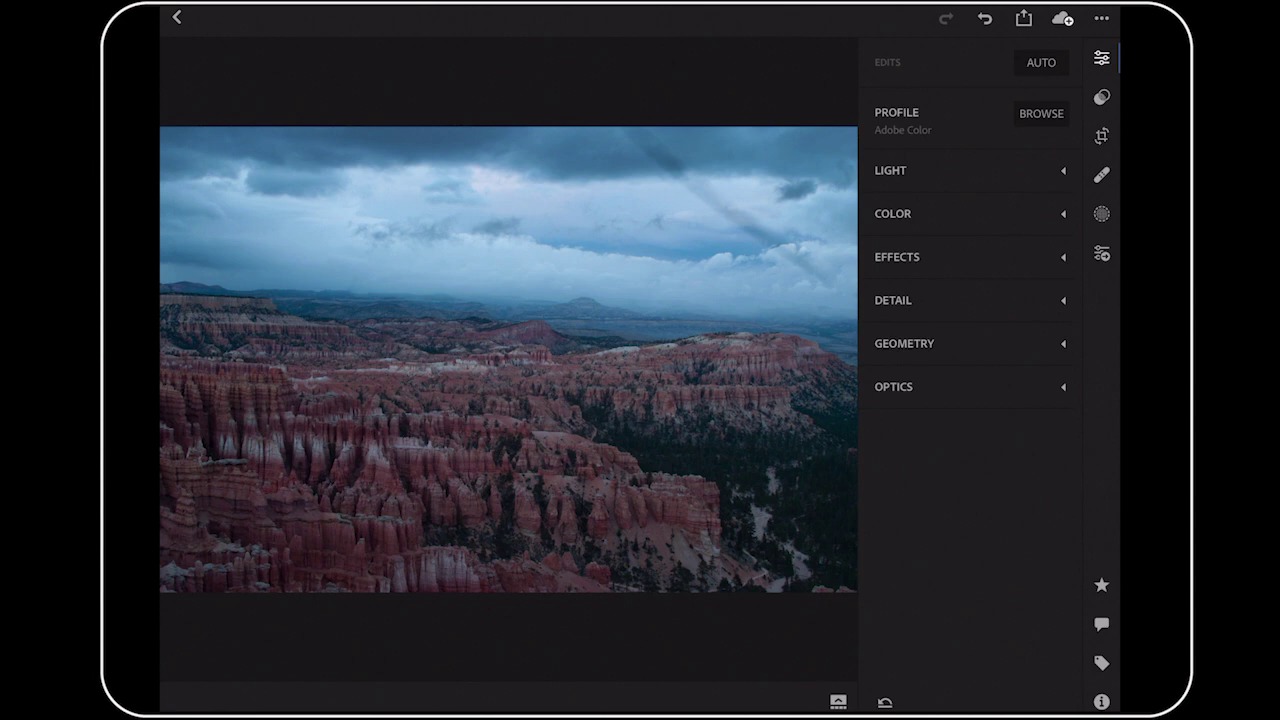
Step: Open the snowy mountain photo from the filmstrip
click(838, 702)
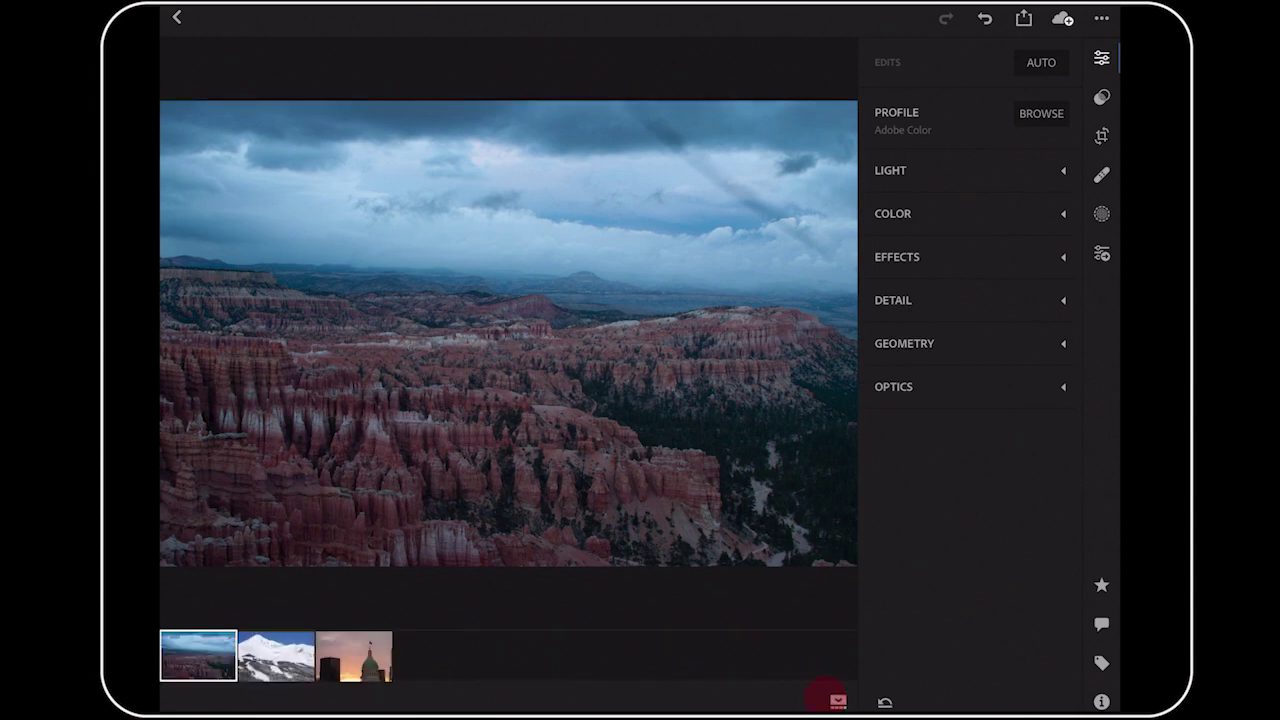
click(277, 657)
click(838, 702)
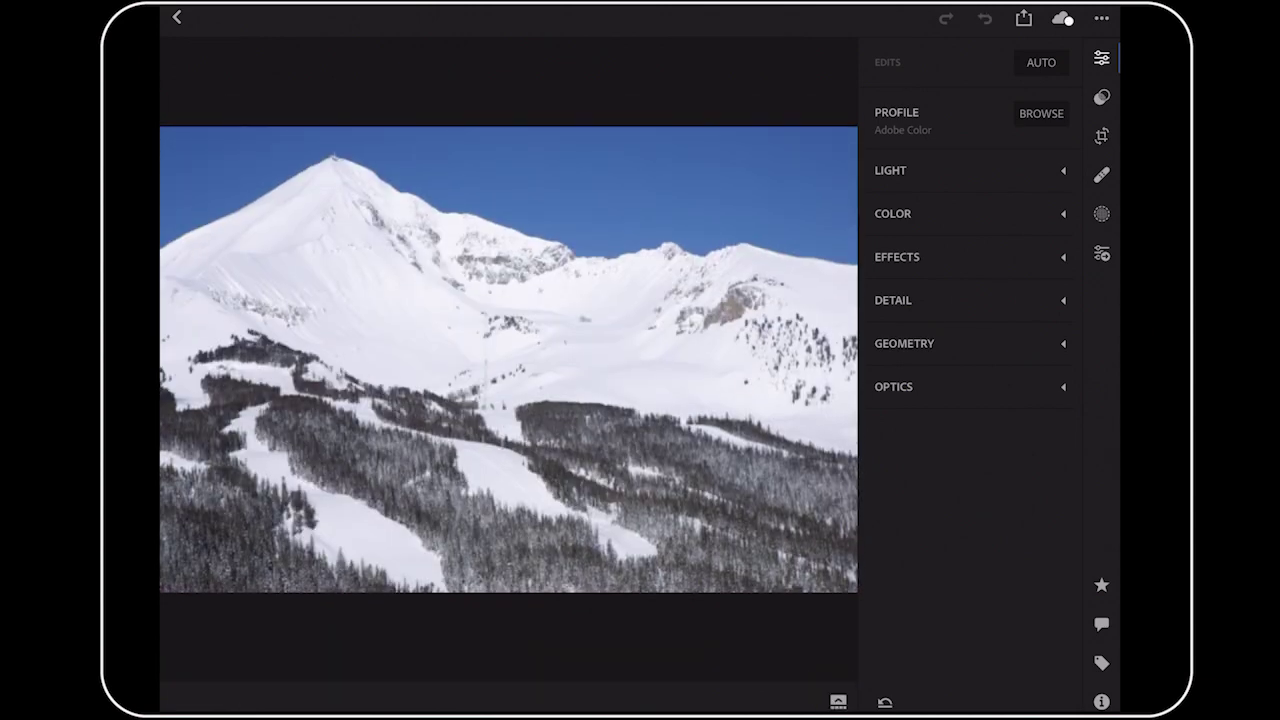
Step: Zoom in and pan across the blue sky to inspect the dust specks
scroll(767, 205, up, 3)
scroll(740, 220, up, 3)
scroll(720, 230, up, 2)
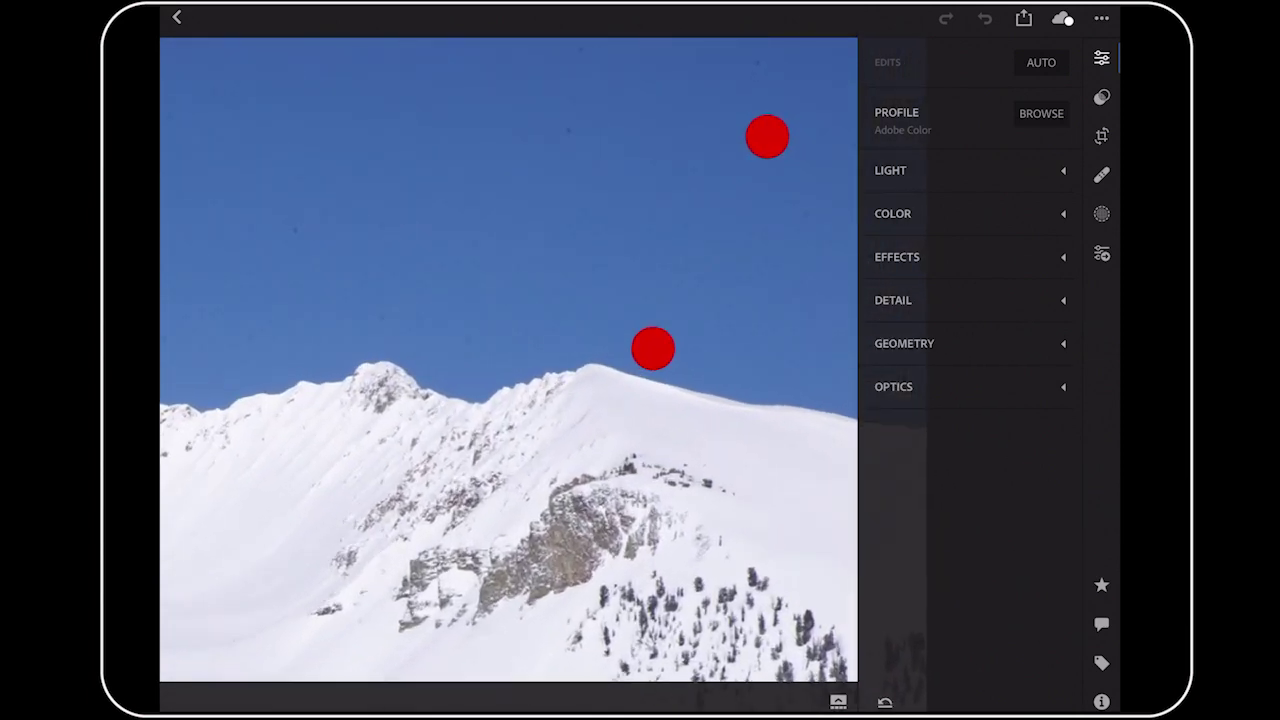
scroll(700, 250, up, 1)
scroll(643, 360, up, 2)
scroll(623, 380, up, 1)
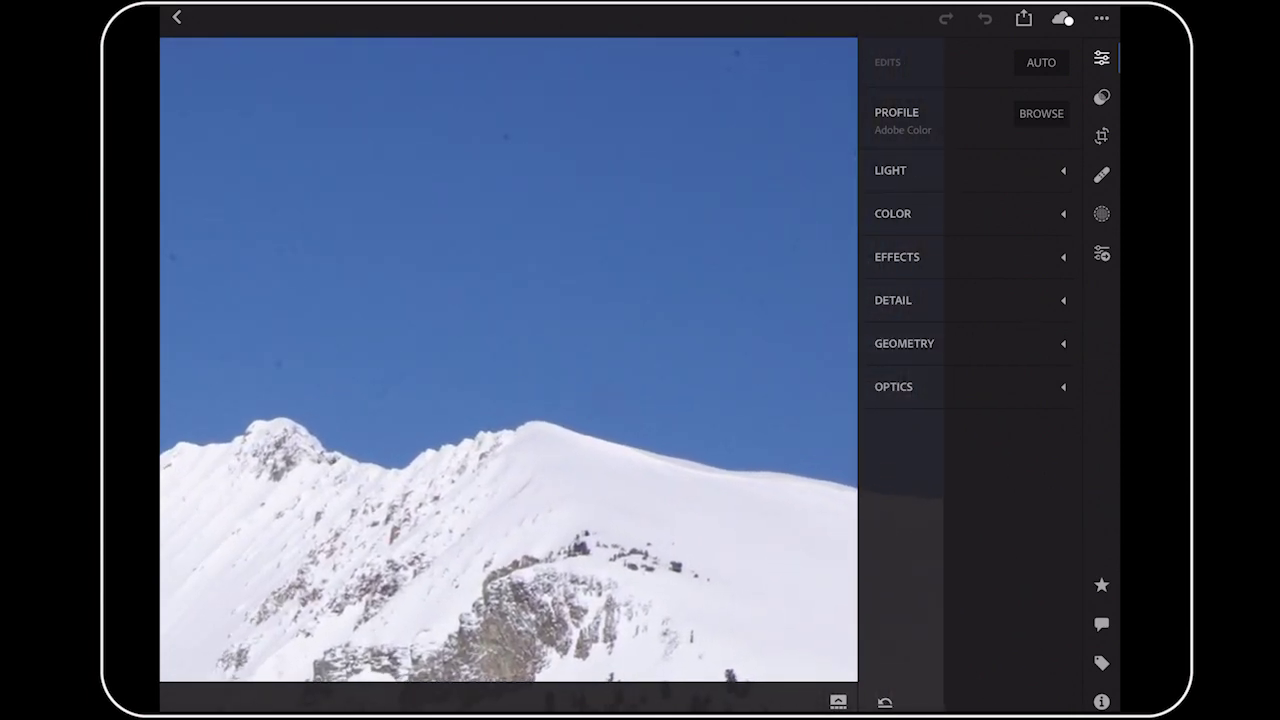
drag(663, 334, 588, 344)
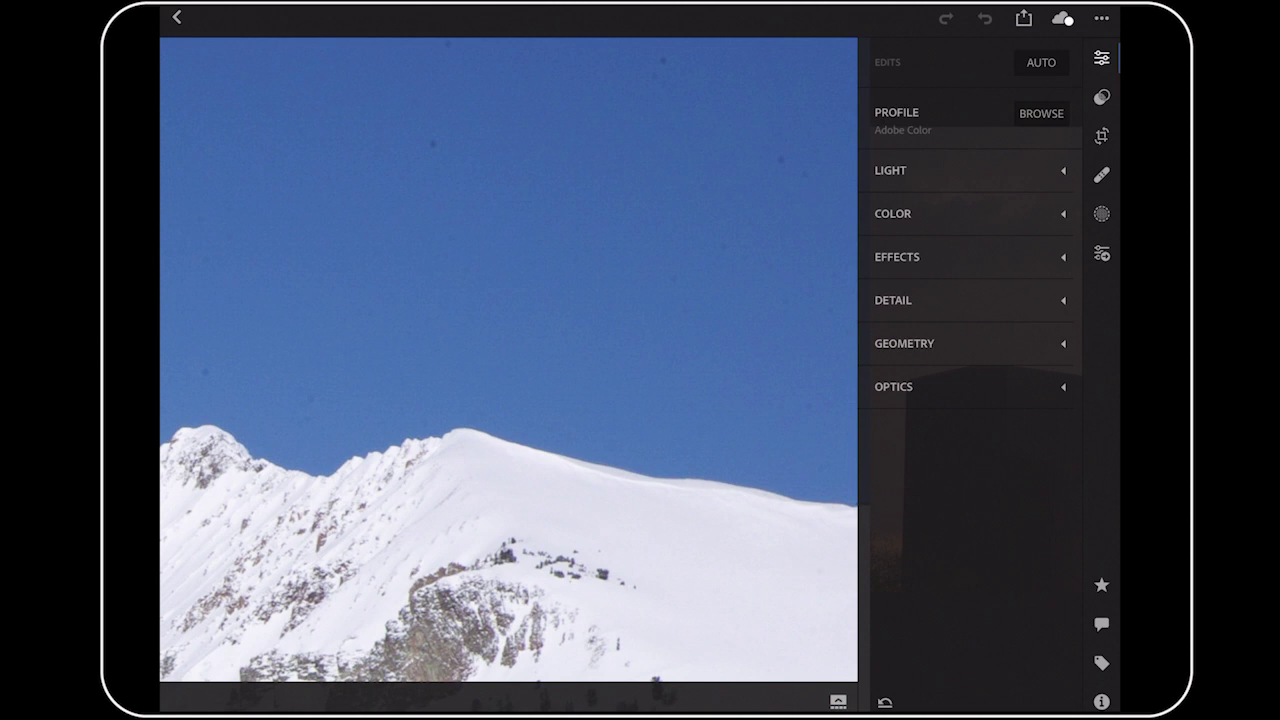
Step: Apply the Adobe Monochrome profile and raise Clarity to +100
click(1041, 113)
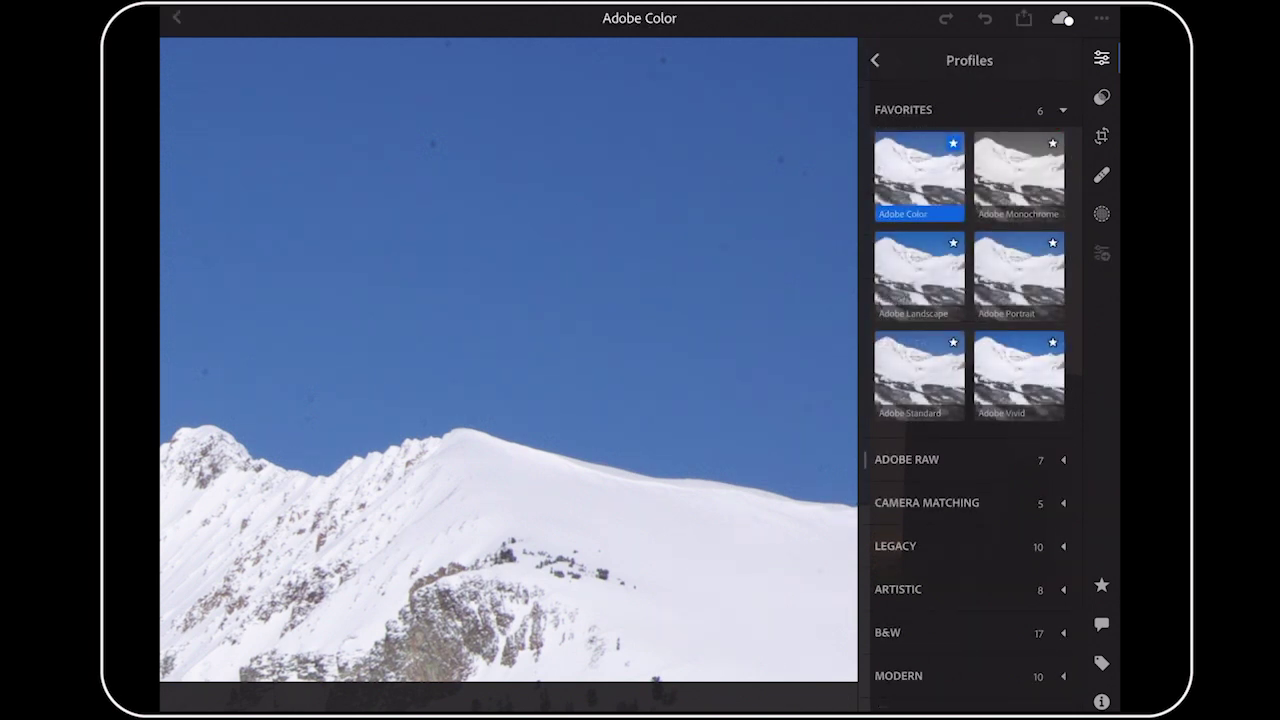
click(1020, 186)
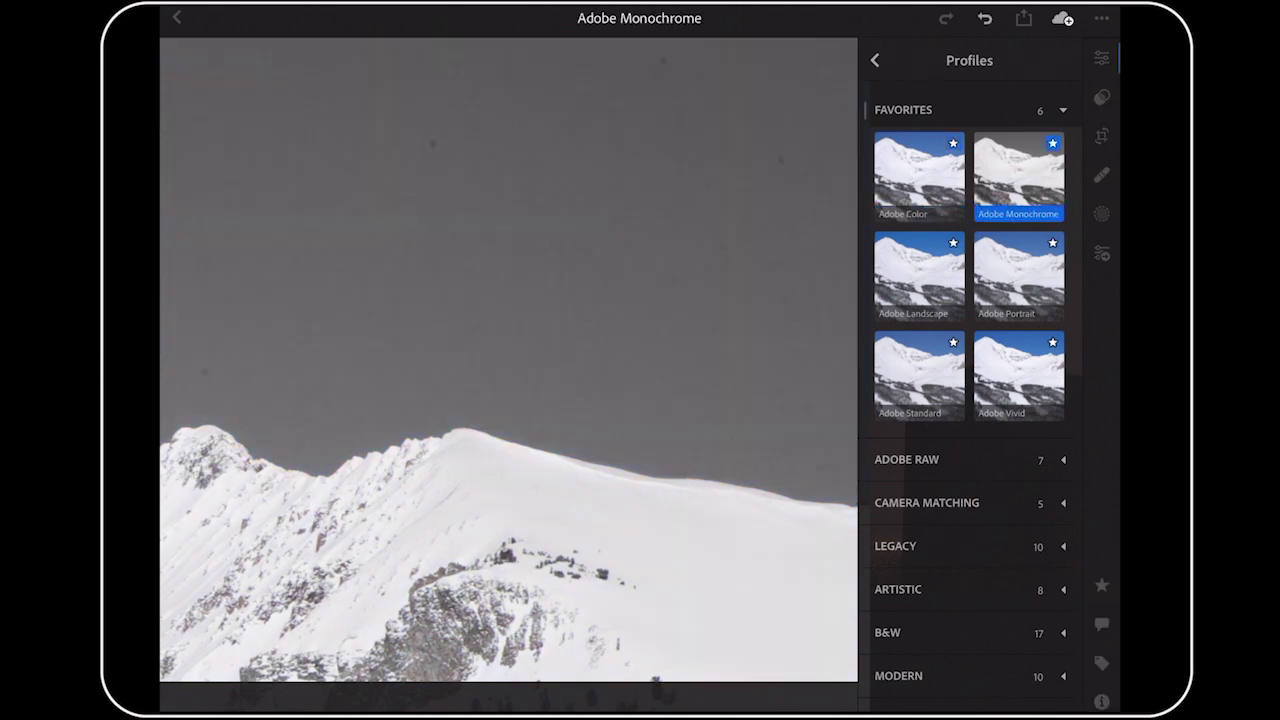
click(875, 60)
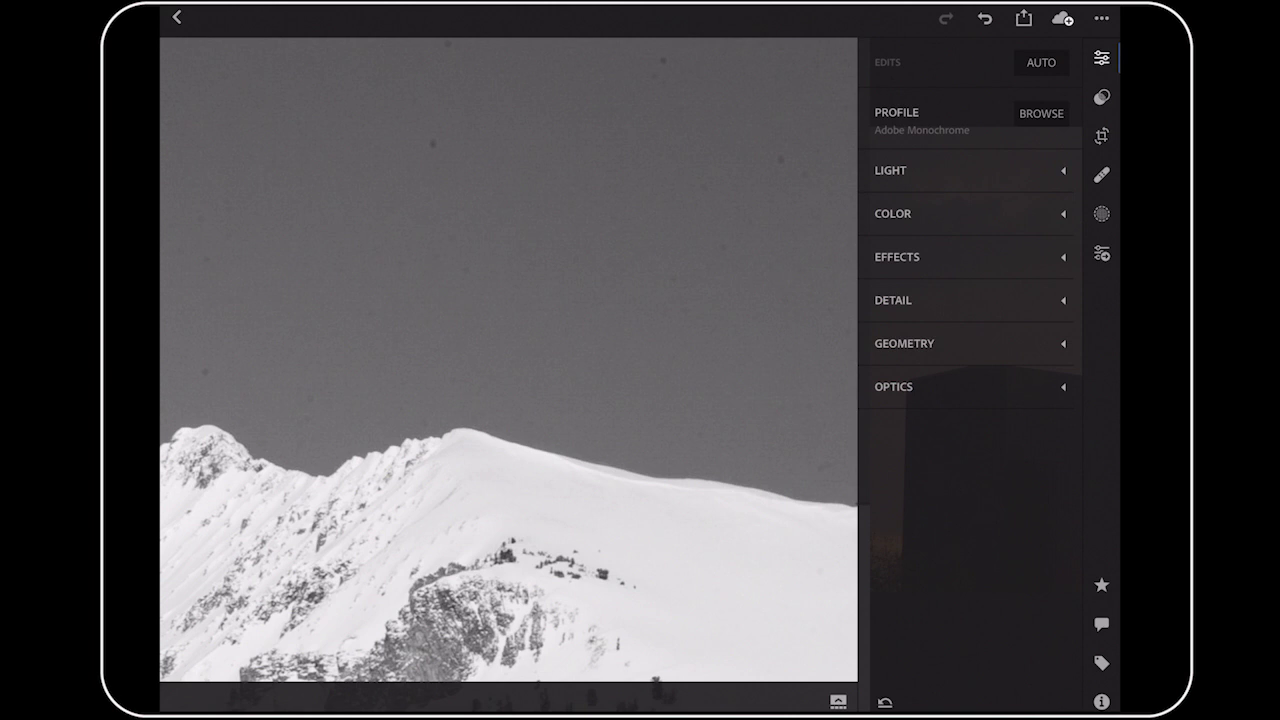
click(1064, 258)
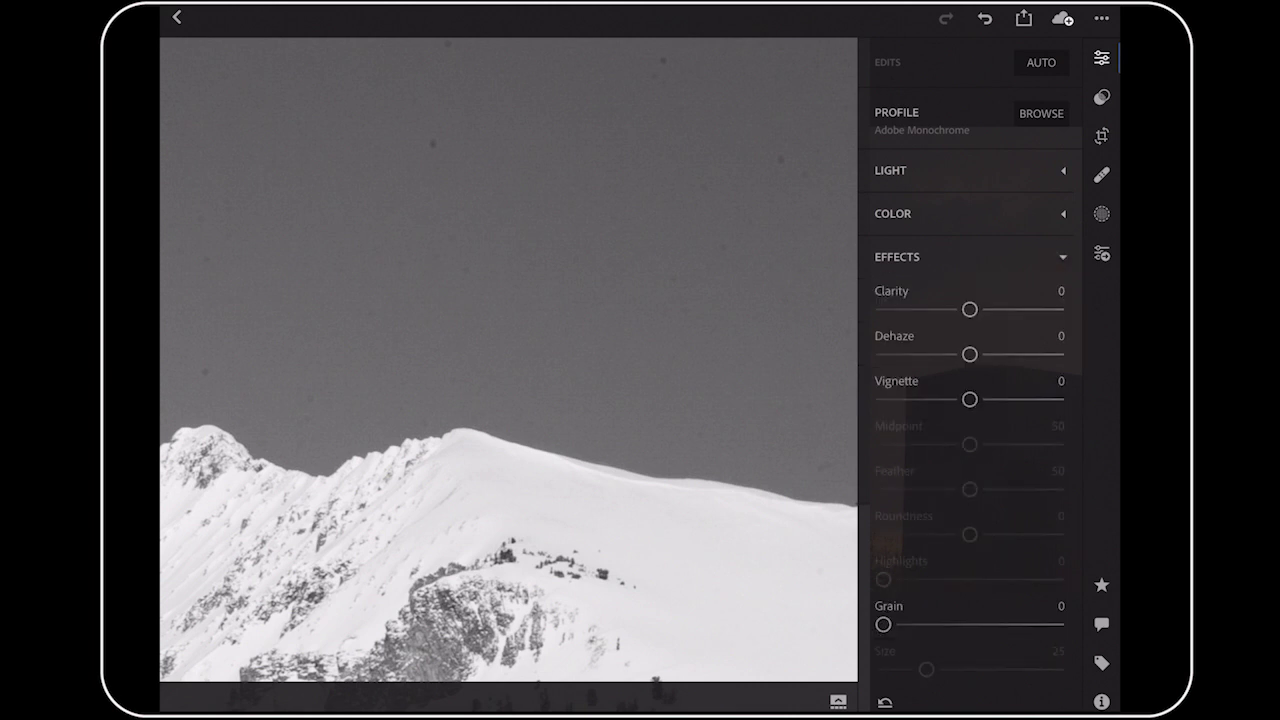
drag(969, 309, 1056, 309)
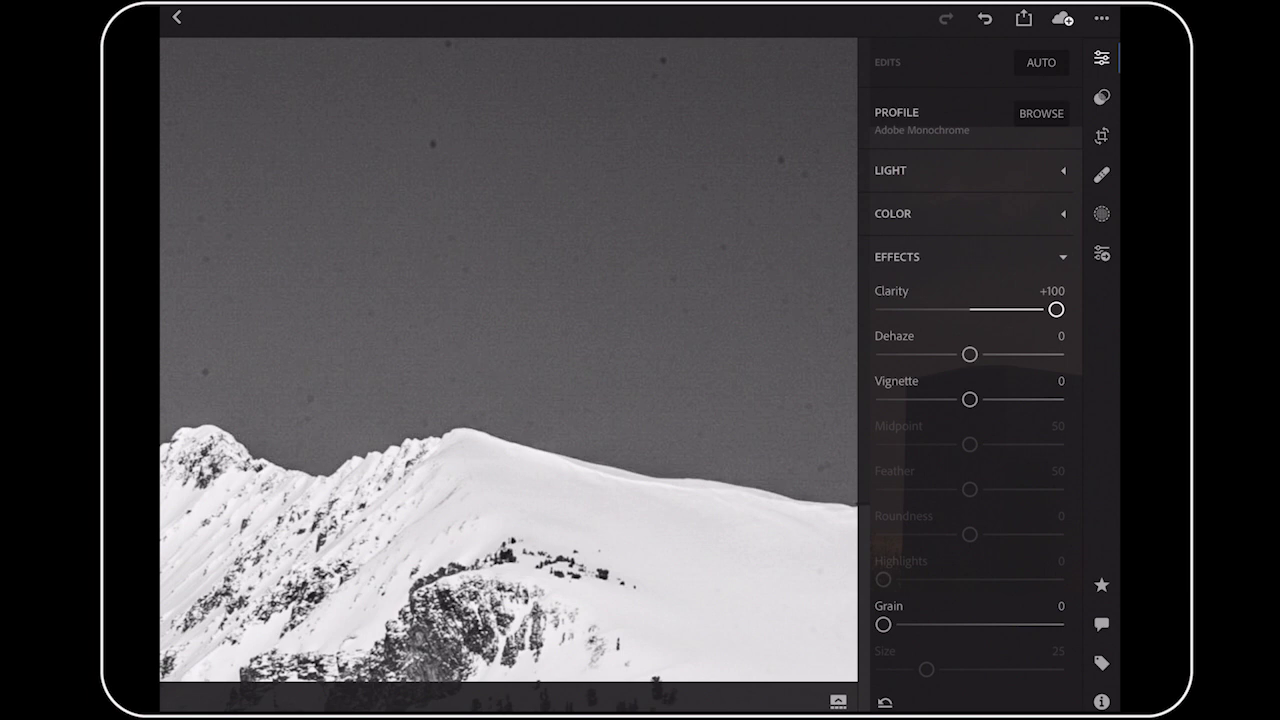
Step: Set Contrast +45, Whites +45 and Blacks -60, then compare against the colour original
click(890, 170)
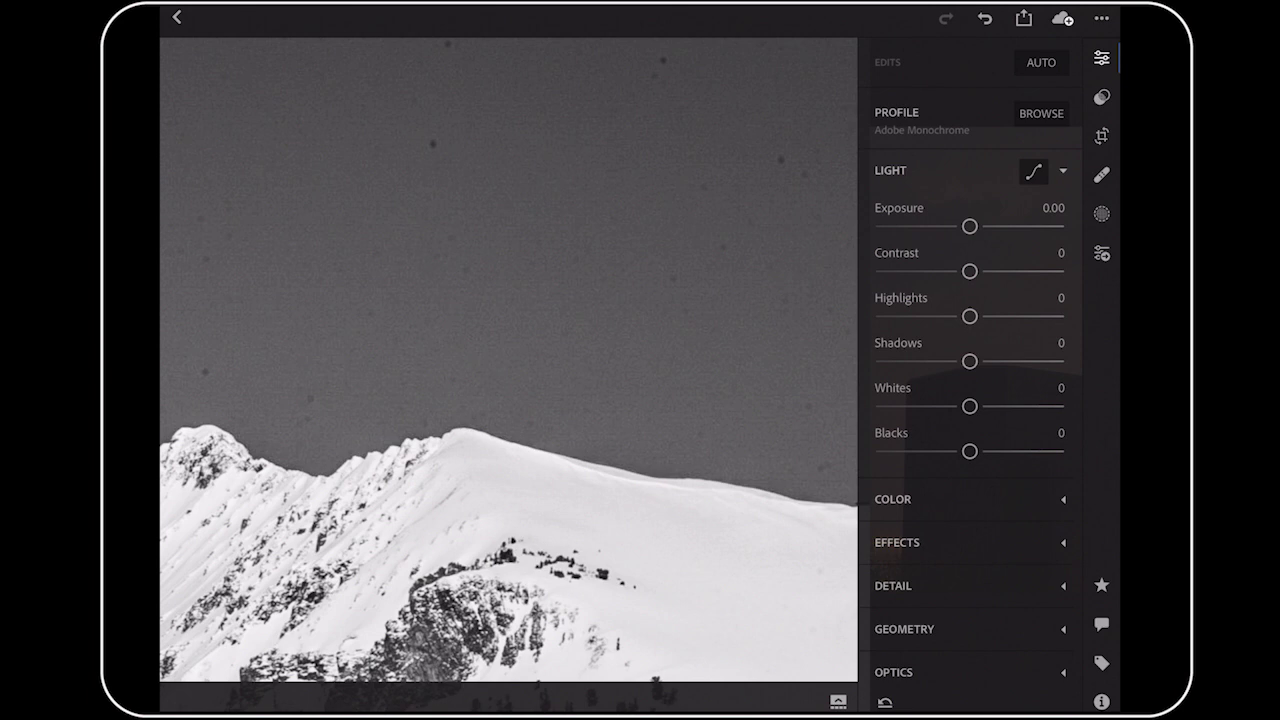
drag(1057, 272, 1063, 271)
drag(1062, 404, 1063, 403)
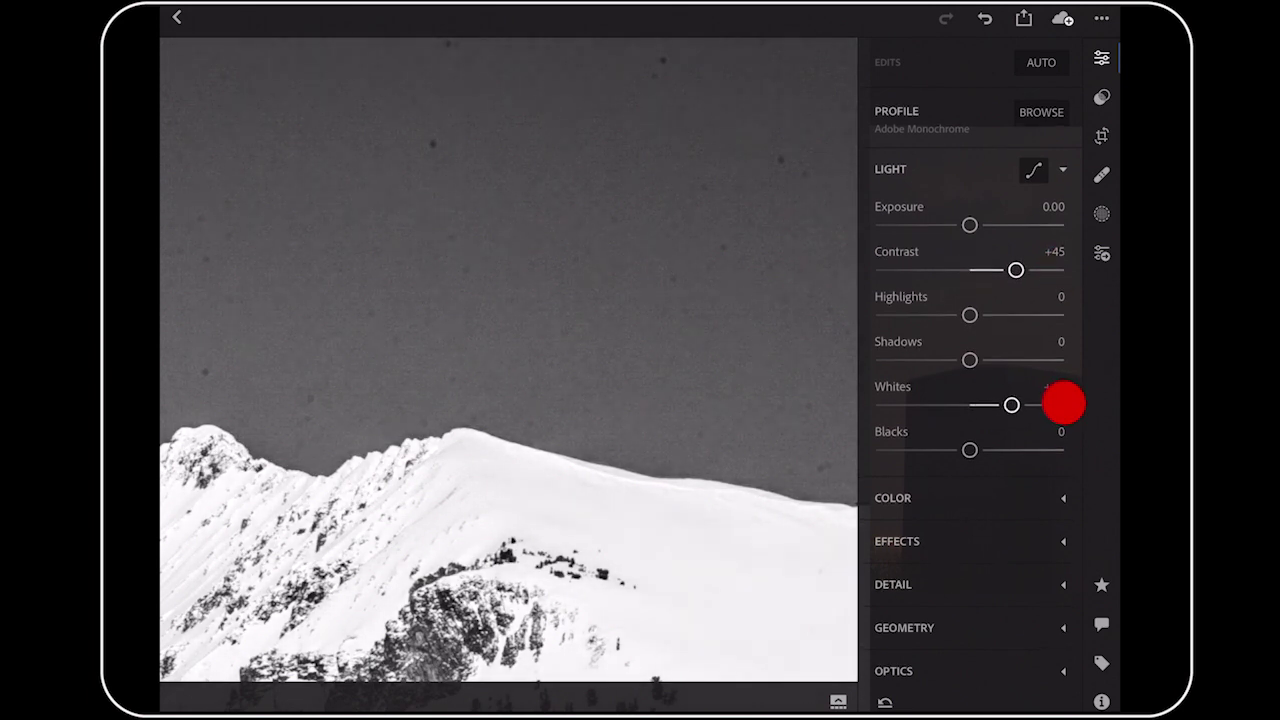
drag(880, 440, 886, 437)
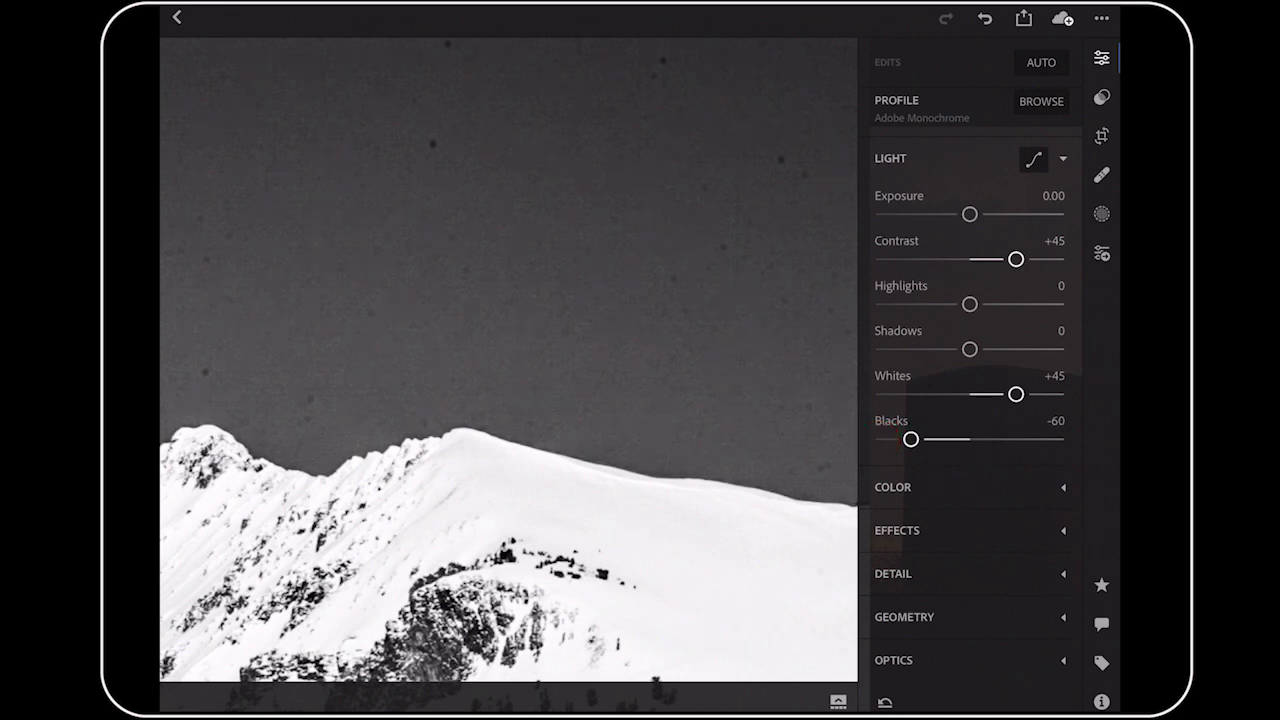
click(642, 584)
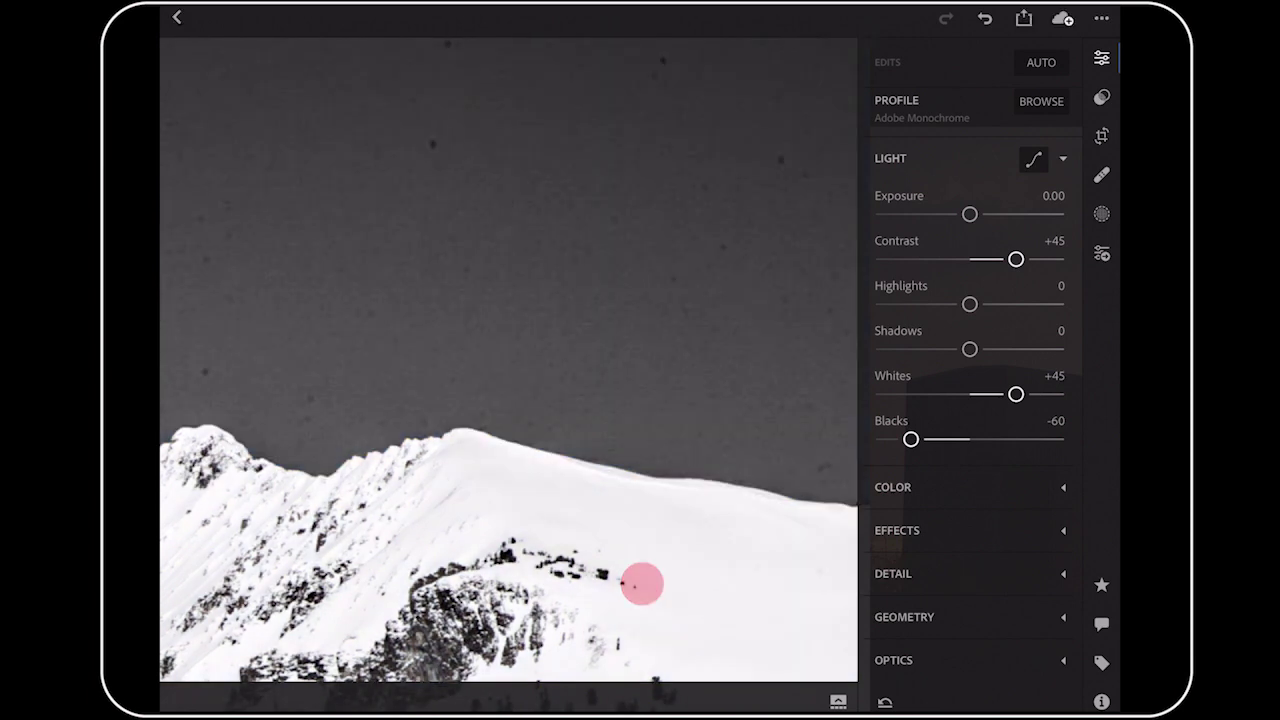
click(643, 571)
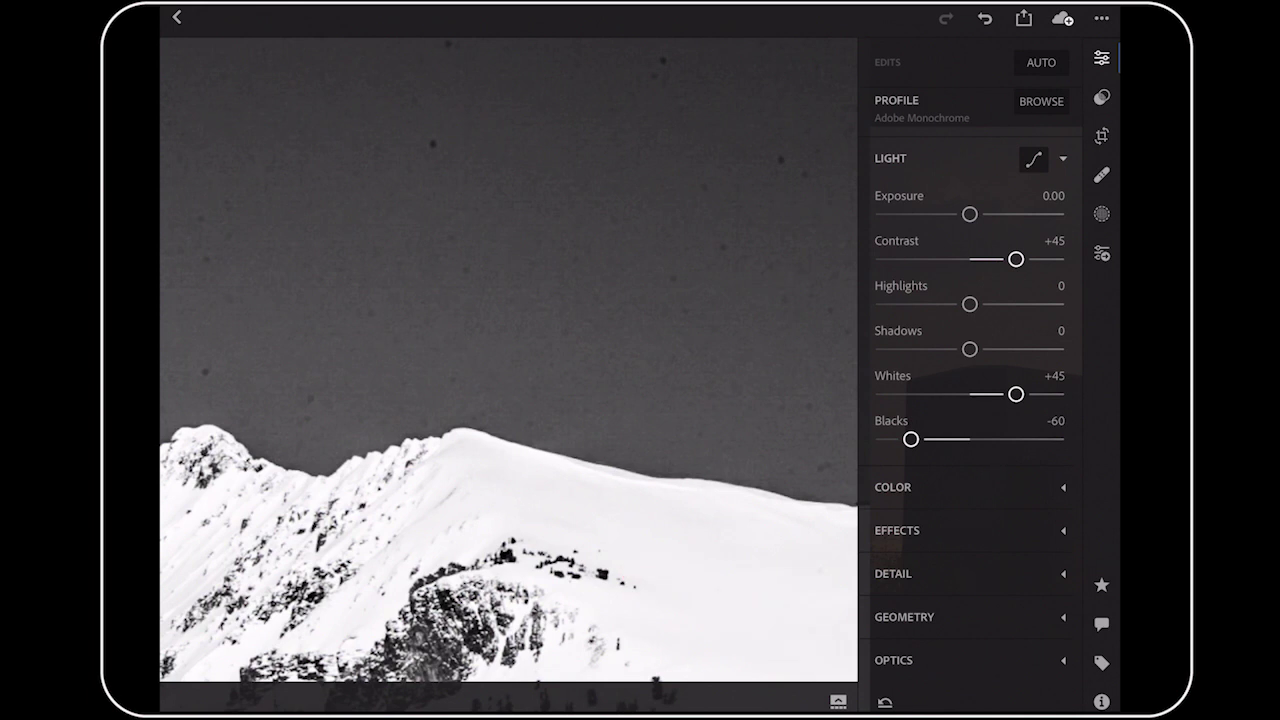
Step: Set the Healing Brush to size 49 and heal the dust specks across the left and middle sky
click(1101, 174)
drag(1014, 165, 954, 163)
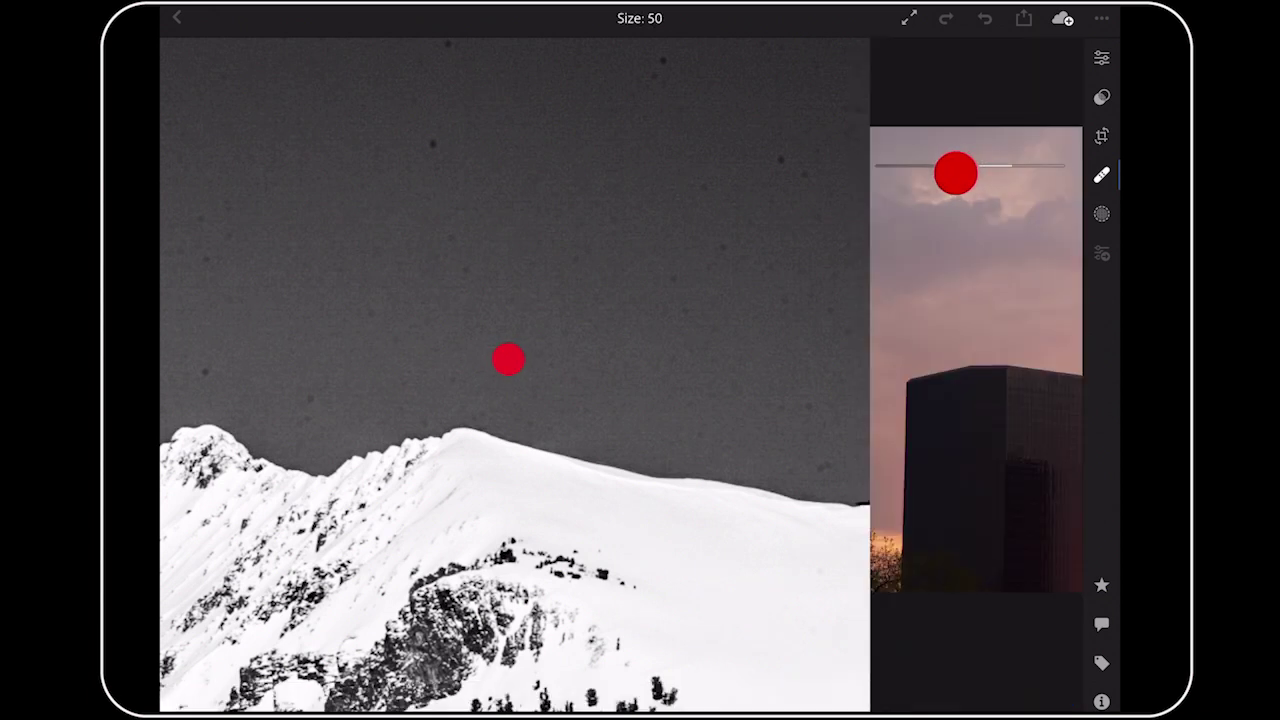
click(779, 162)
click(660, 59)
click(426, 148)
click(208, 216)
click(210, 363)
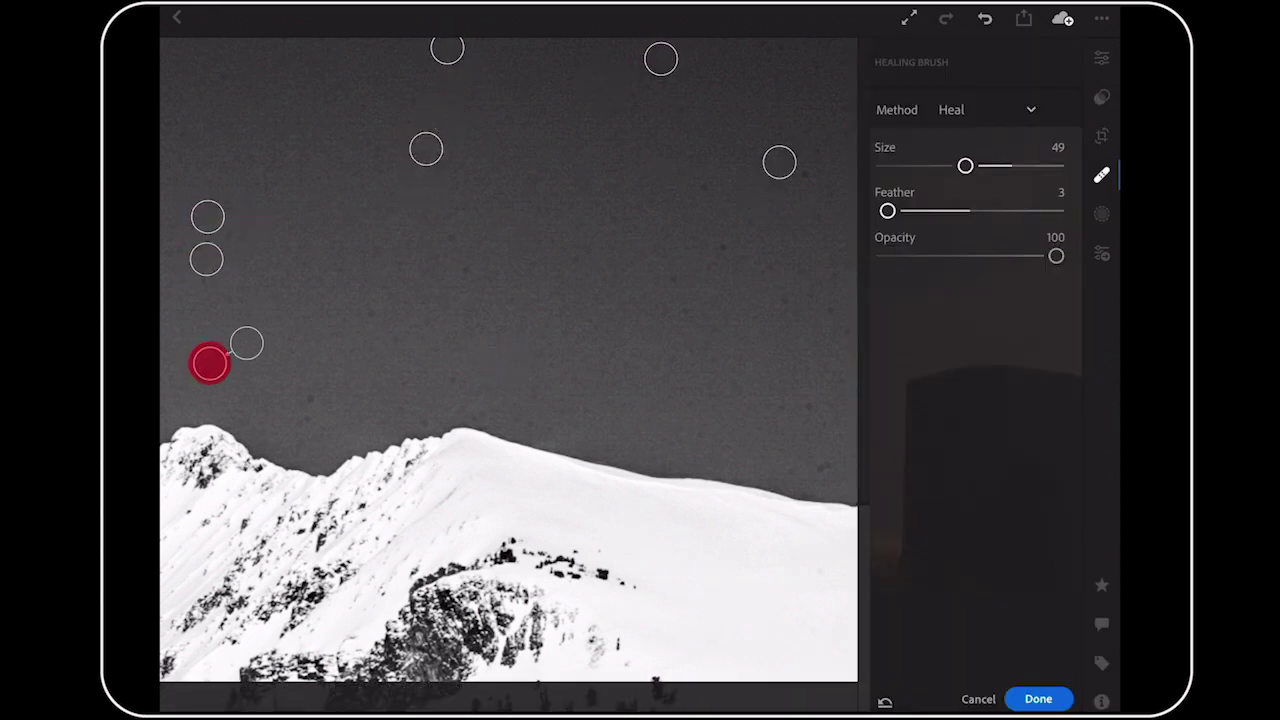
click(376, 316)
click(448, 240)
Step: Heal the remaining specks on the right sky and near the ridge, pan for more sky, and close healing
click(728, 251)
click(697, 180)
click(806, 180)
click(792, 286)
click(828, 315)
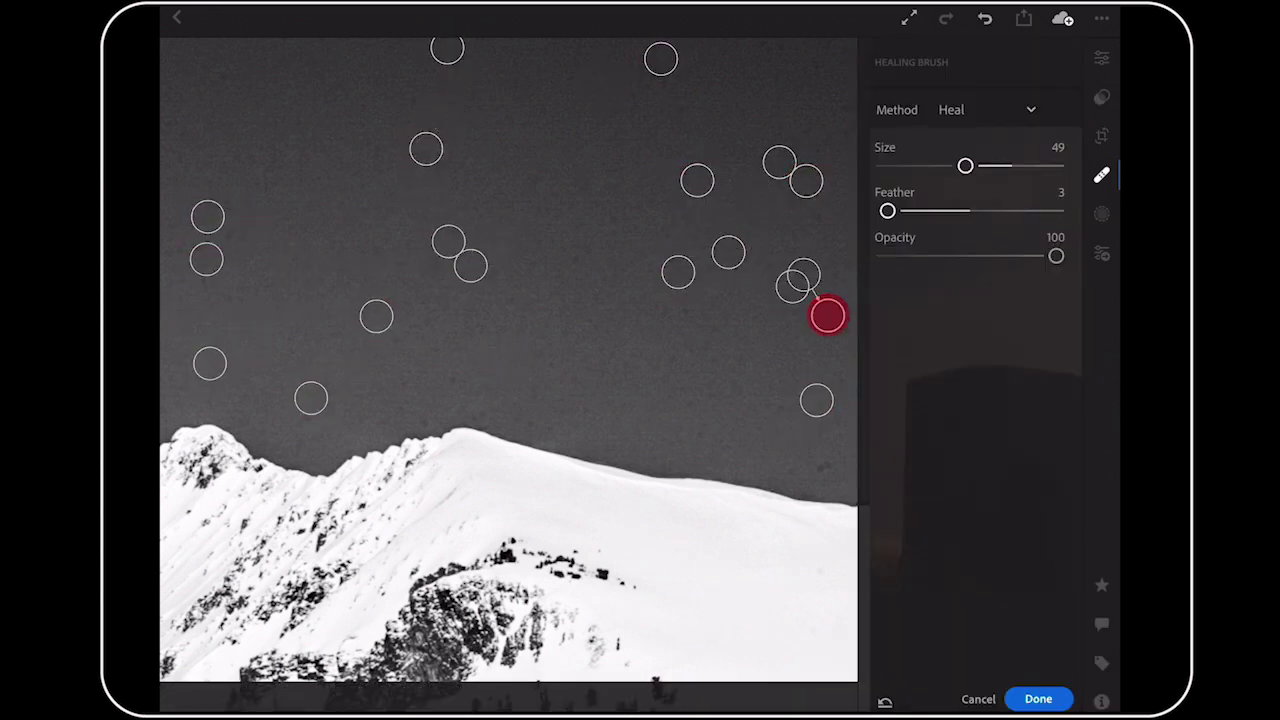
click(842, 338)
click(699, 425)
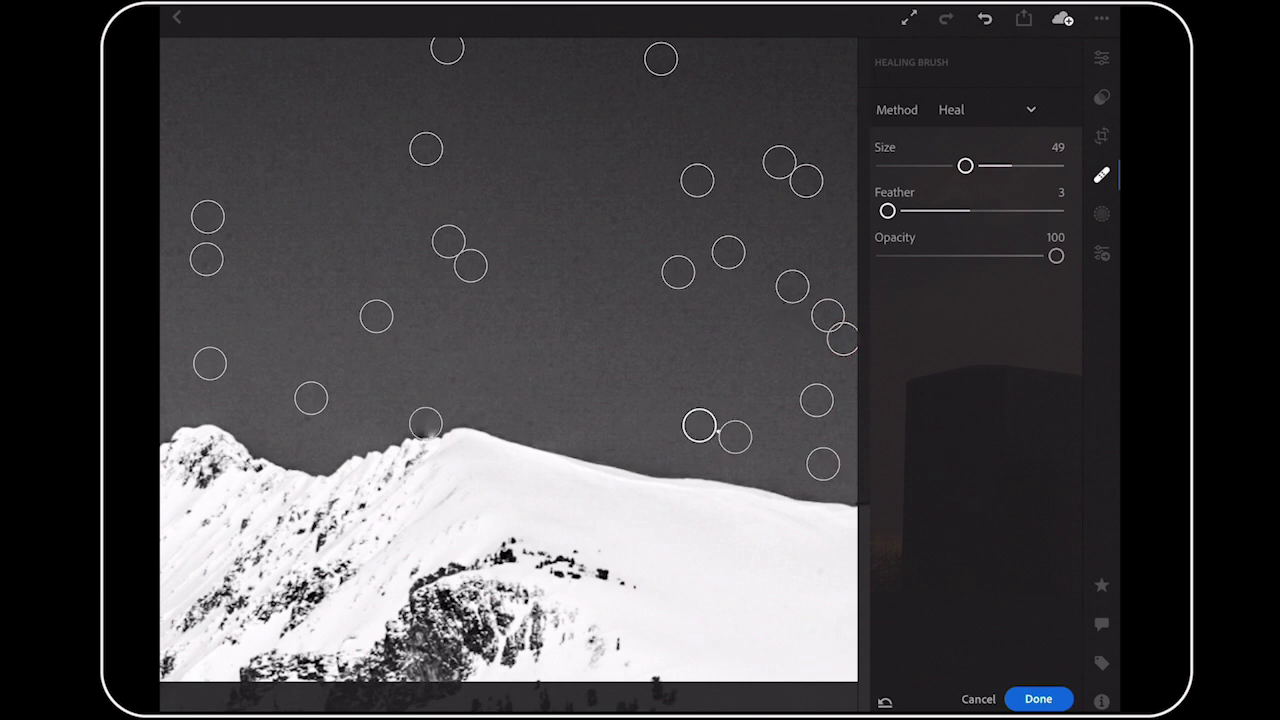
mouse_move(522, 380)
mouse_down()
mouse_move(844, 377)
mouse_move(597, 394)
mouse_up()
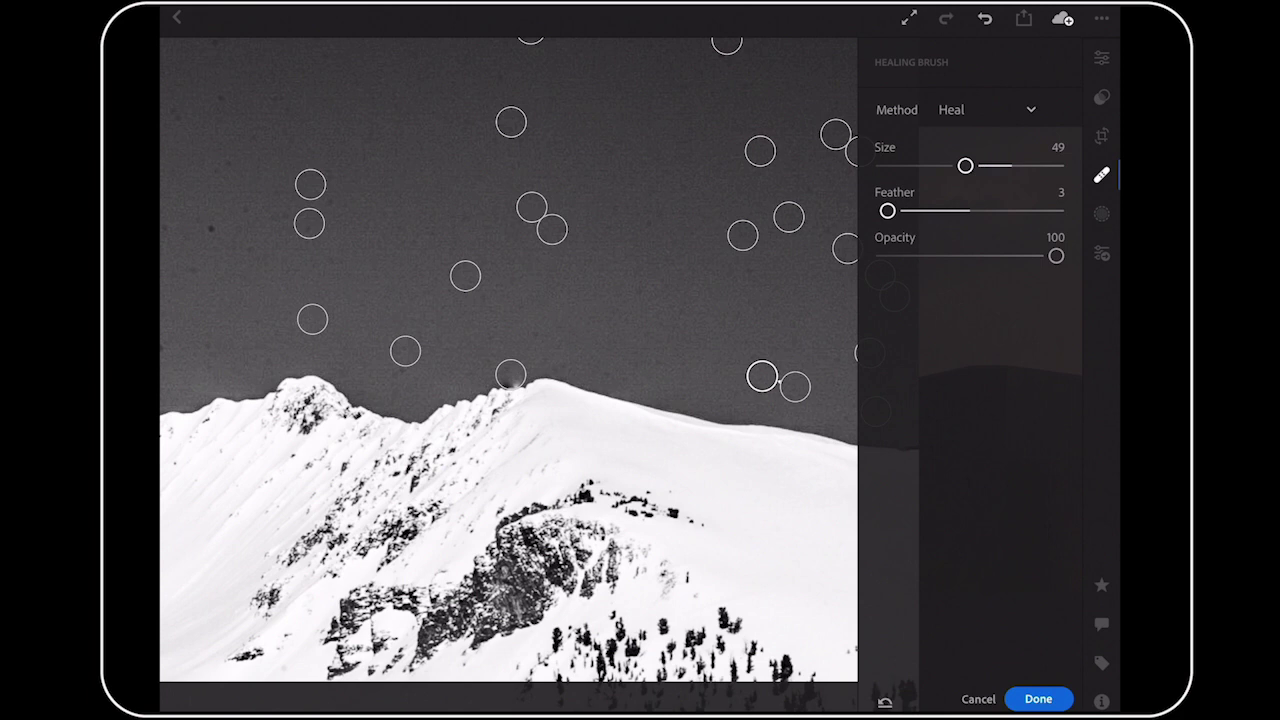
click(1038, 699)
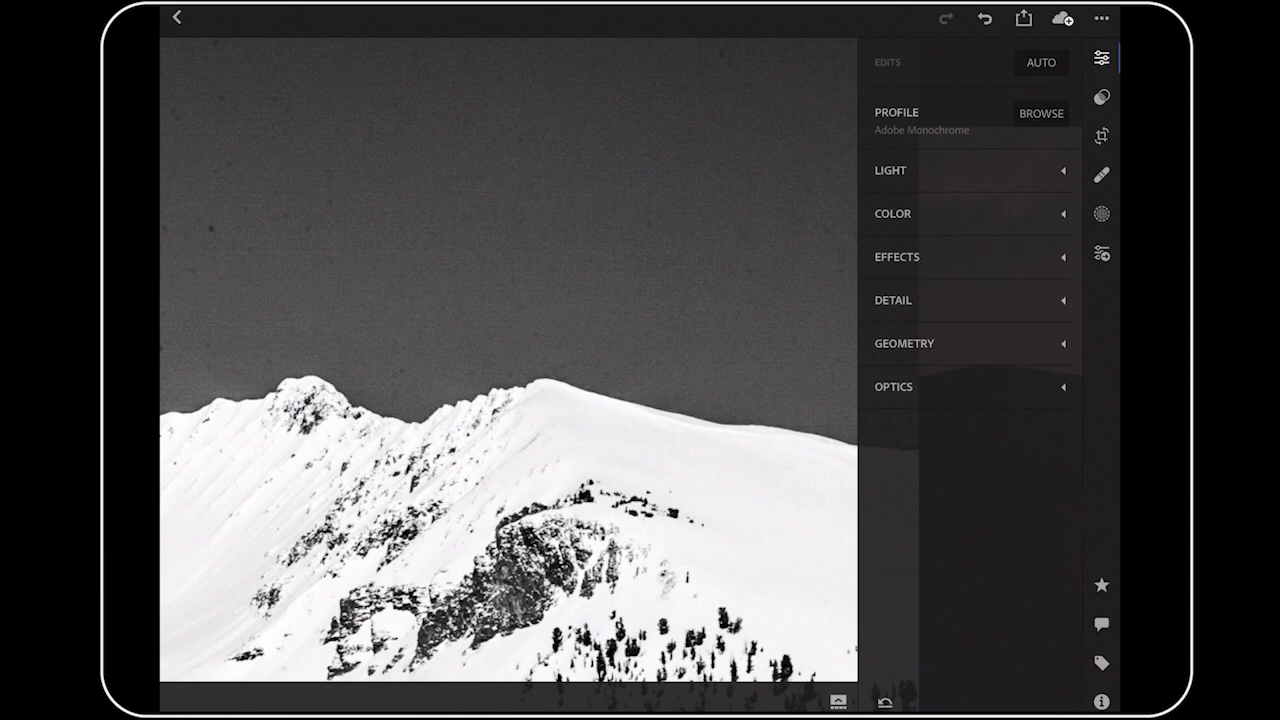
Step: Reset Clarity, Blacks, Whites and Contrast to 0 and show the profile choices
click(1060, 257)
double_click(1057, 309)
click(1057, 171)
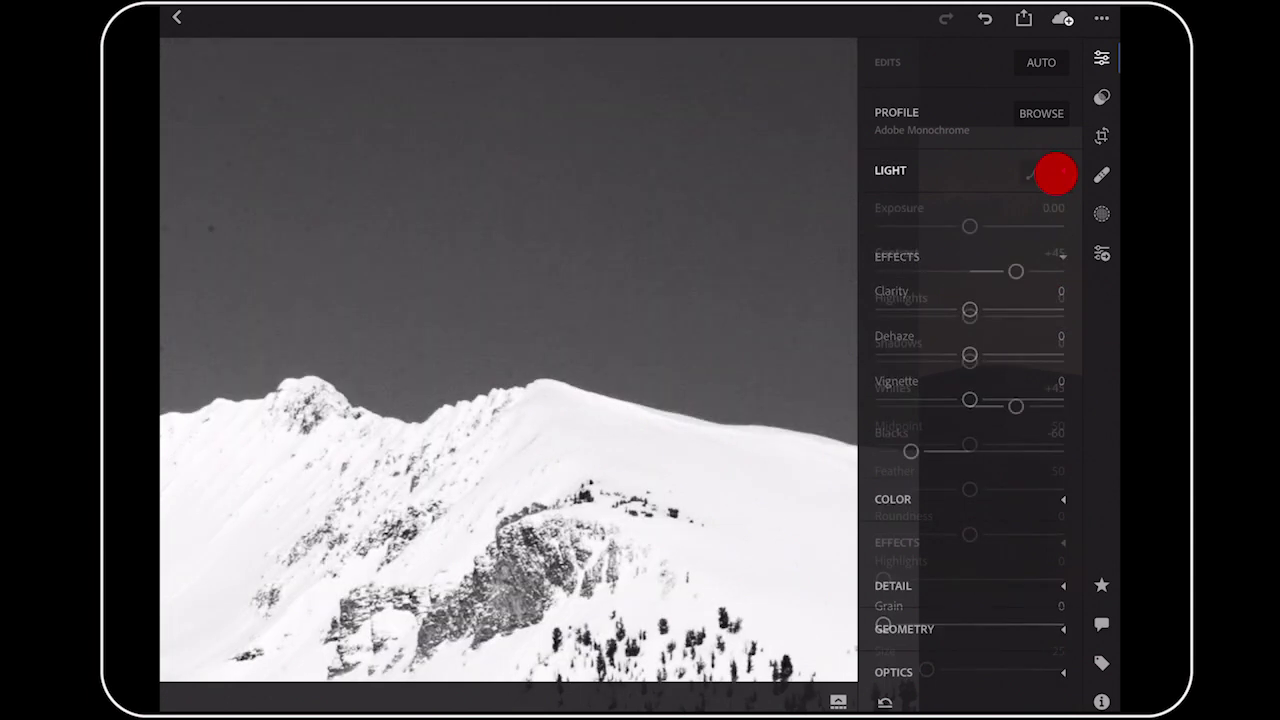
double_click(910, 451)
double_click(1016, 406)
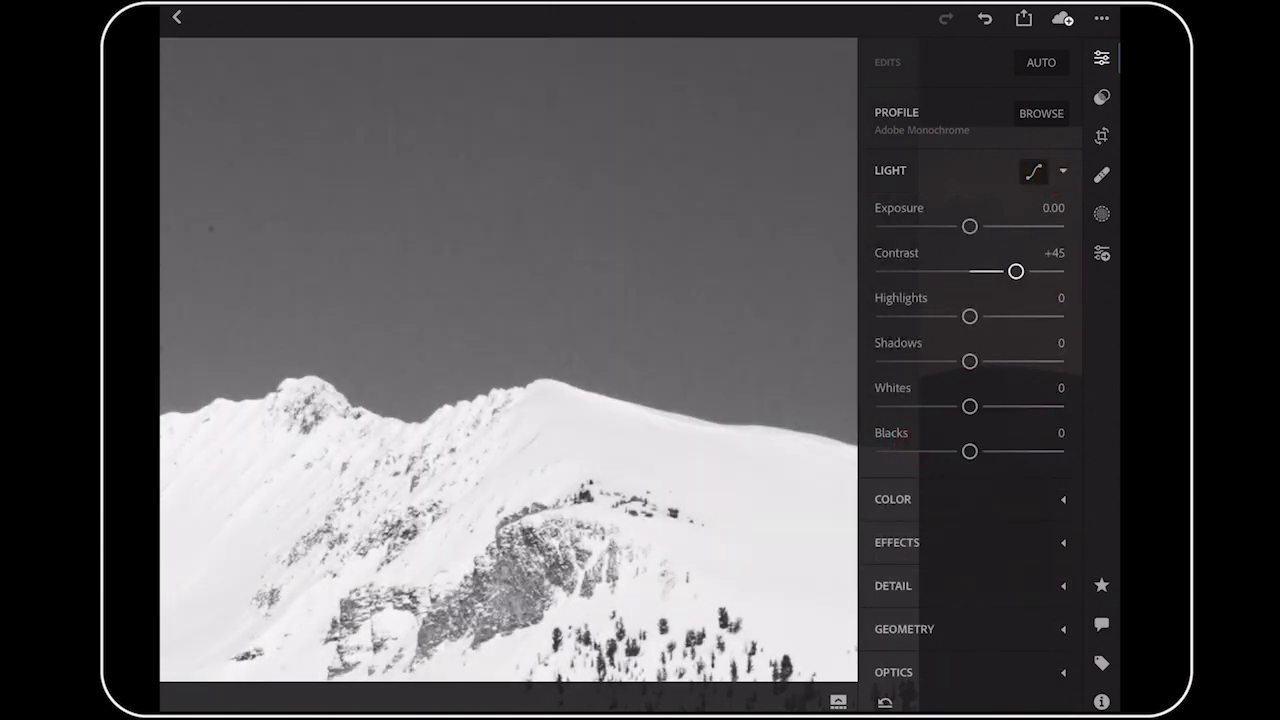
double_click(1016, 271)
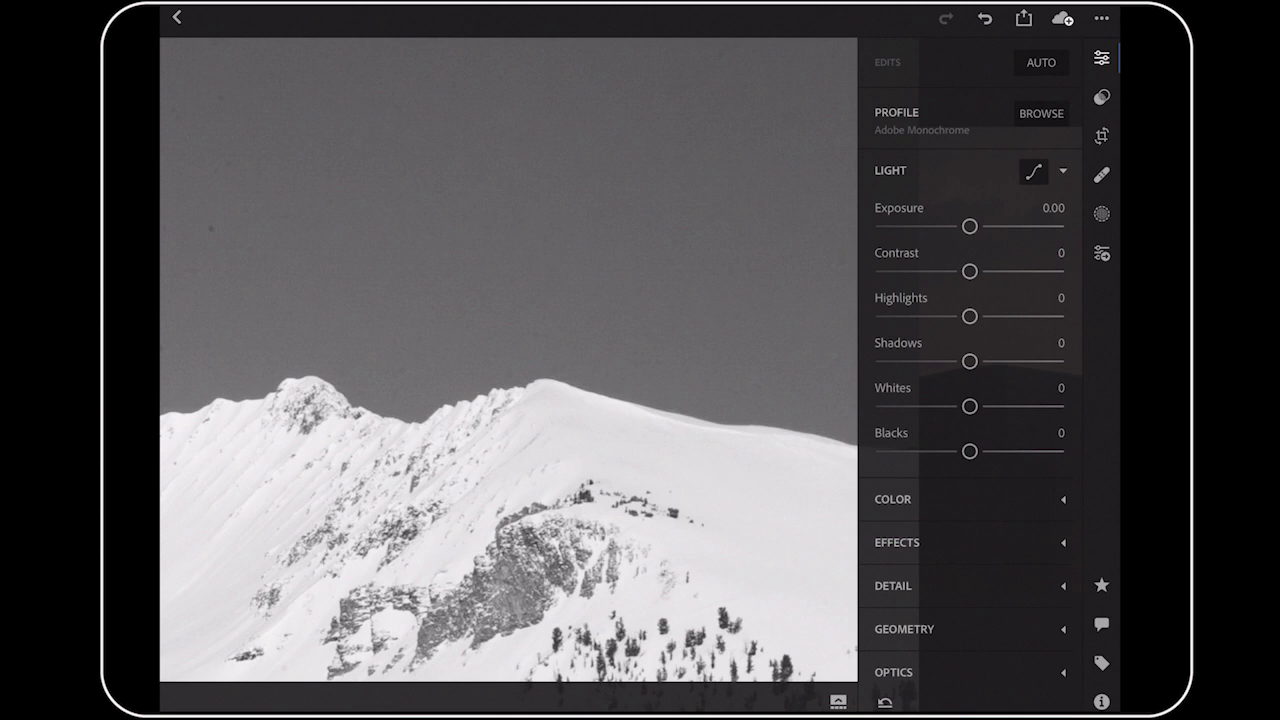
click(1041, 113)
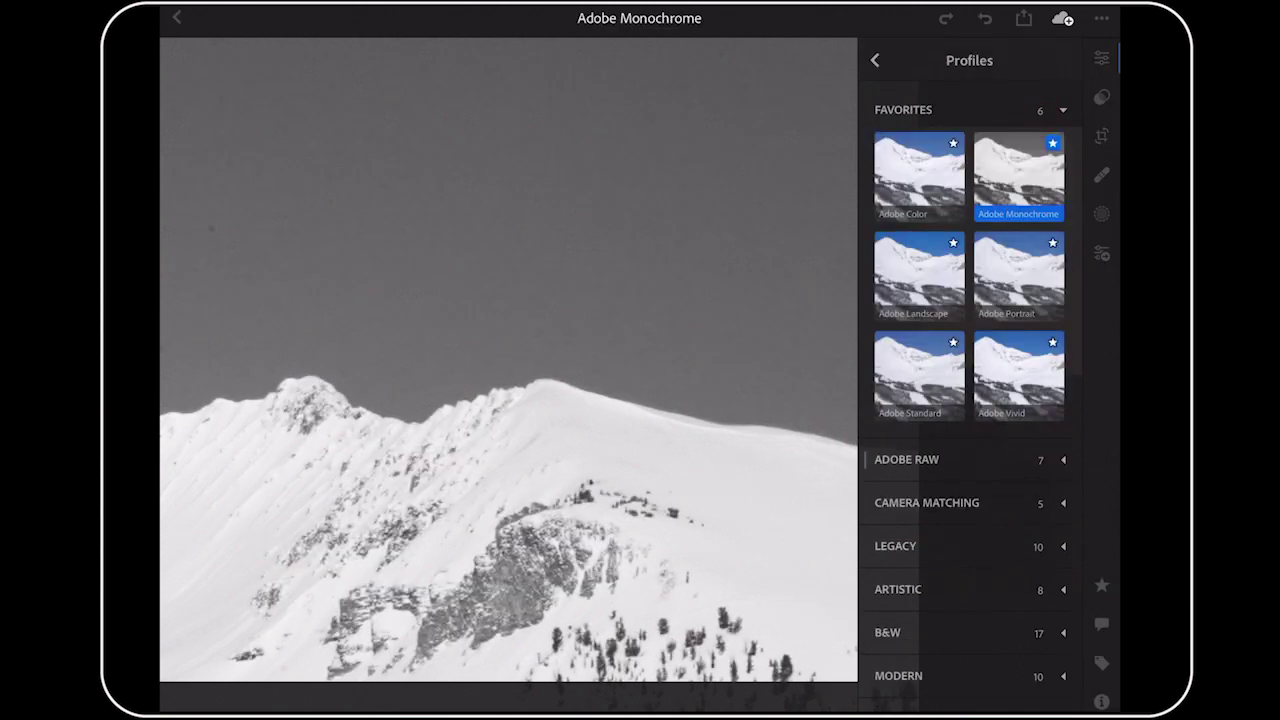
Step: Apply the Adobe Color profile, return to the edits, and compare with the unedited original
click(933, 163)
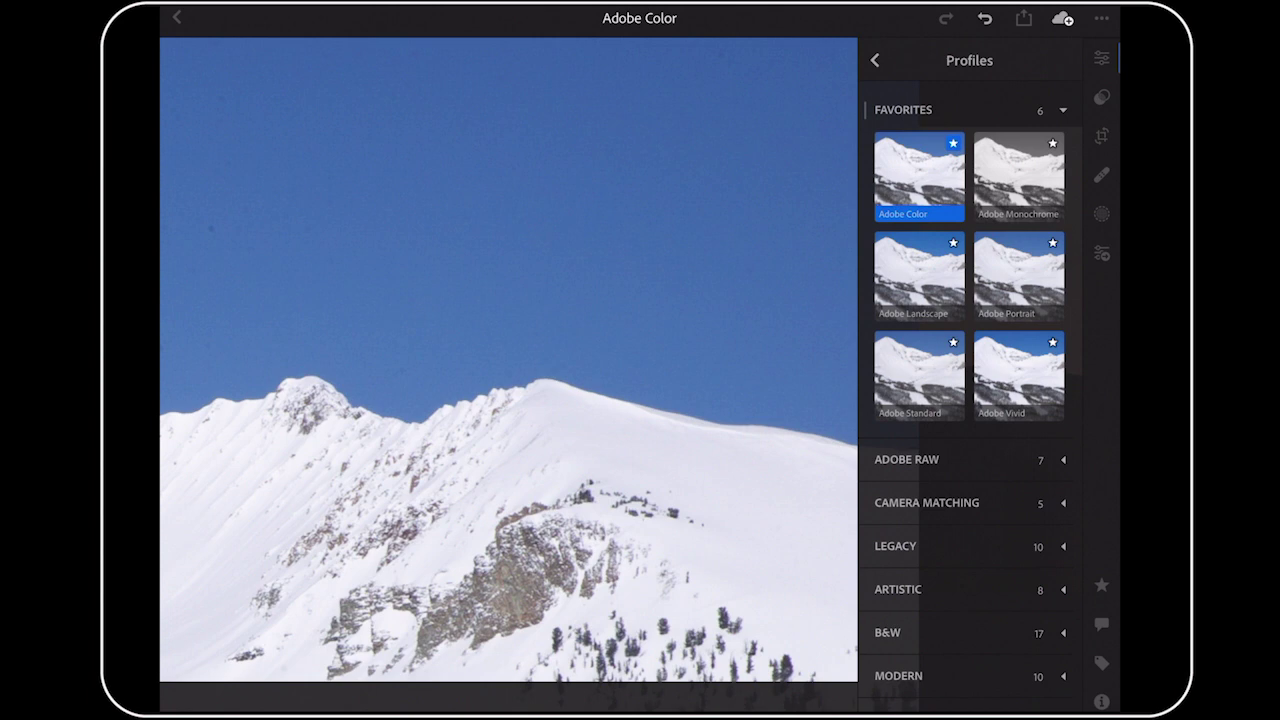
click(875, 60)
click(653, 381)
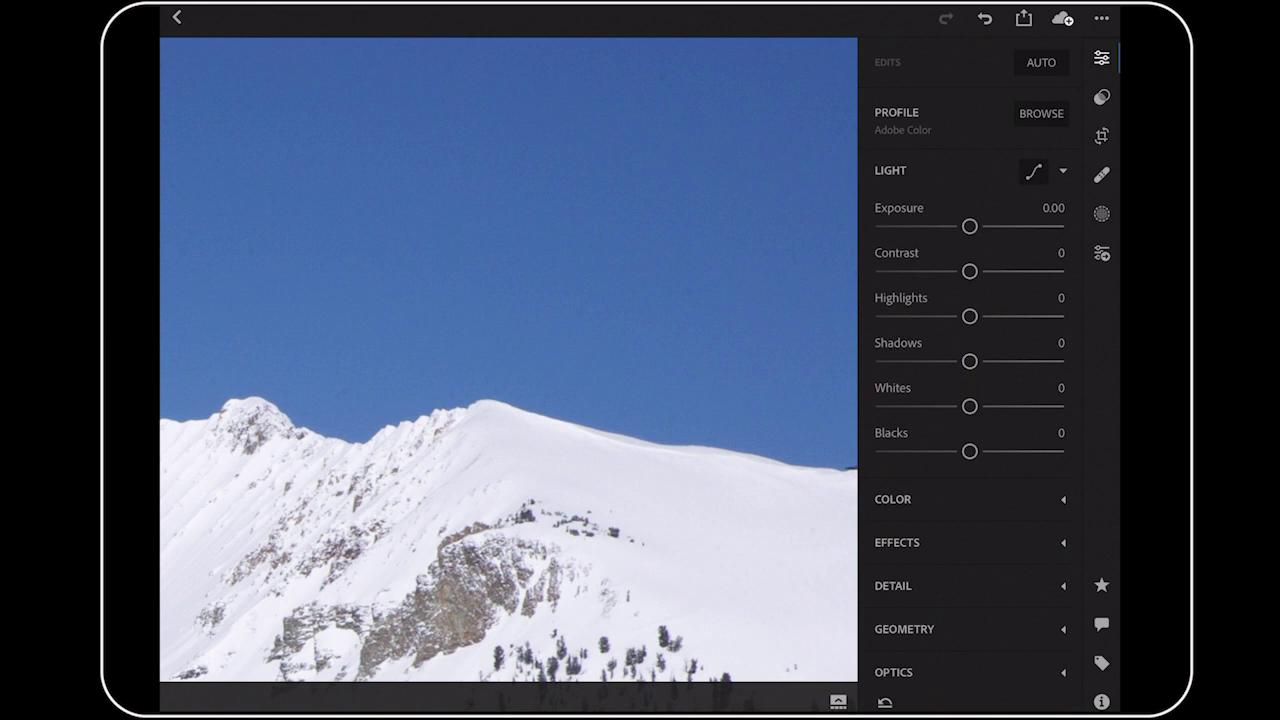
click(634, 368)
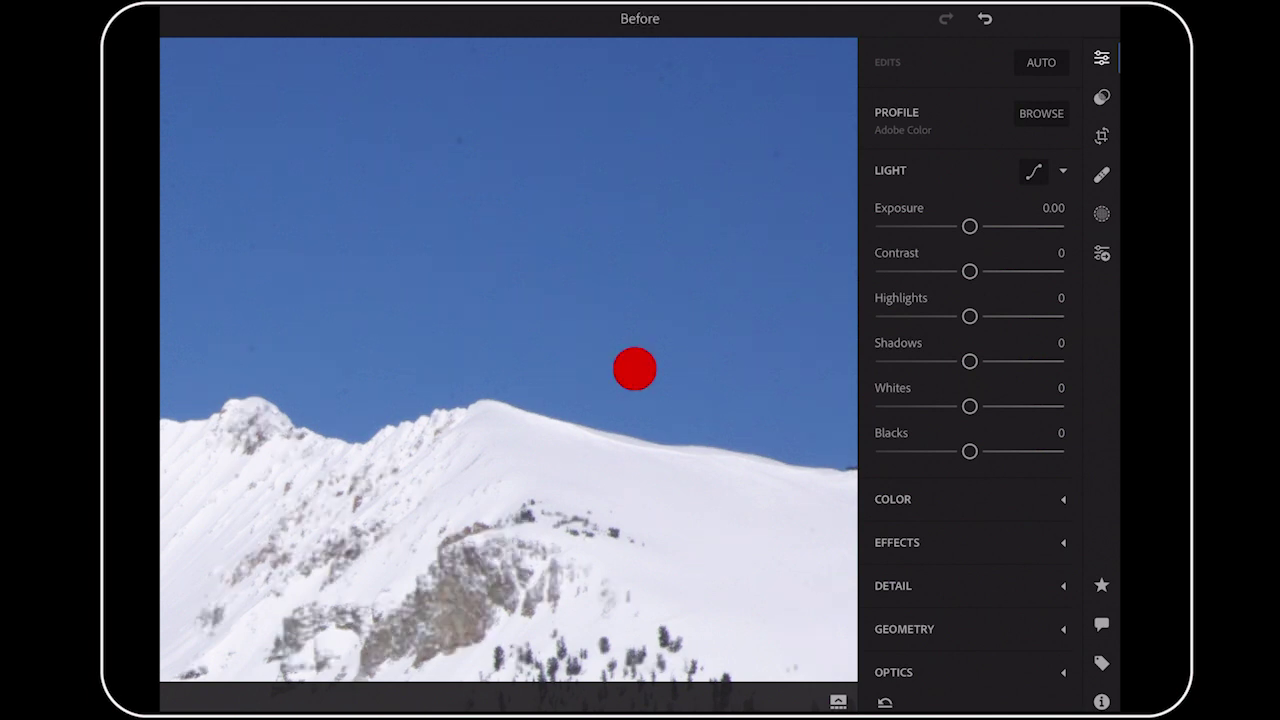